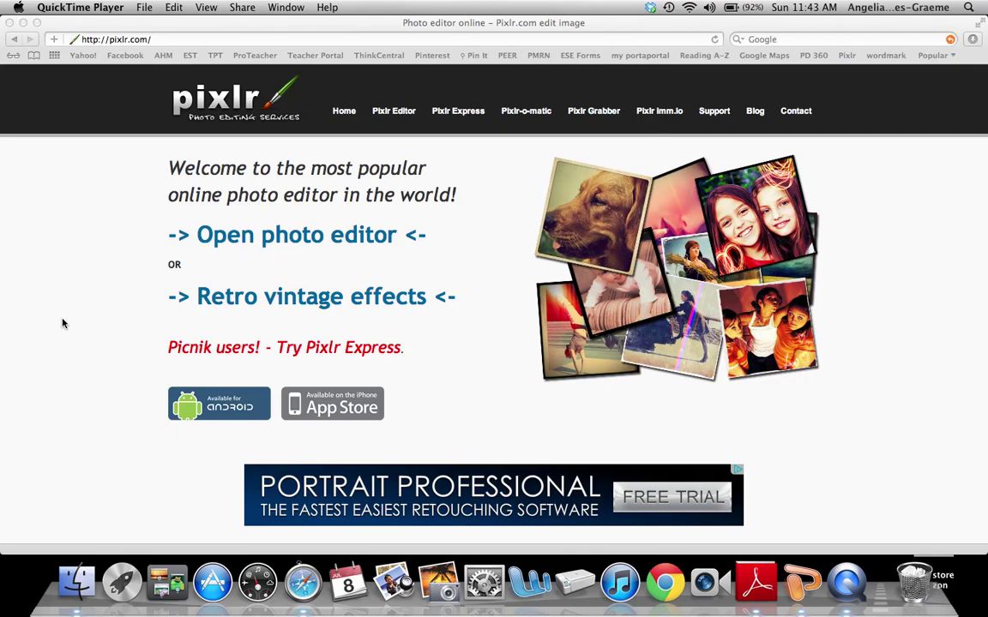
Step: Back in PowerPoint, choose doodle3.png from the Doodle Borders folder through Insert Picture
click(799, 588)
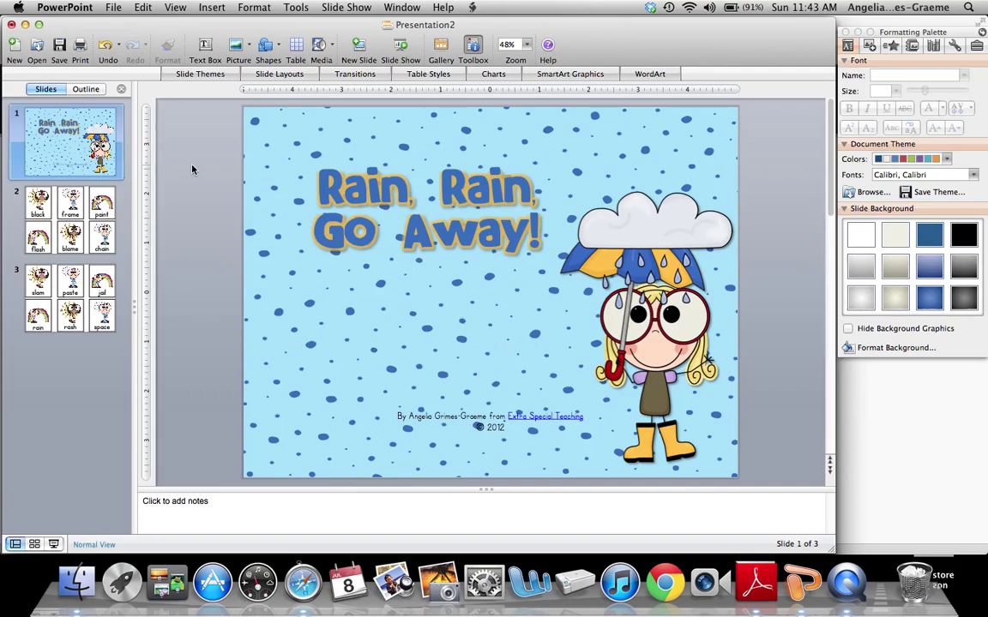
click(238, 53)
click(275, 79)
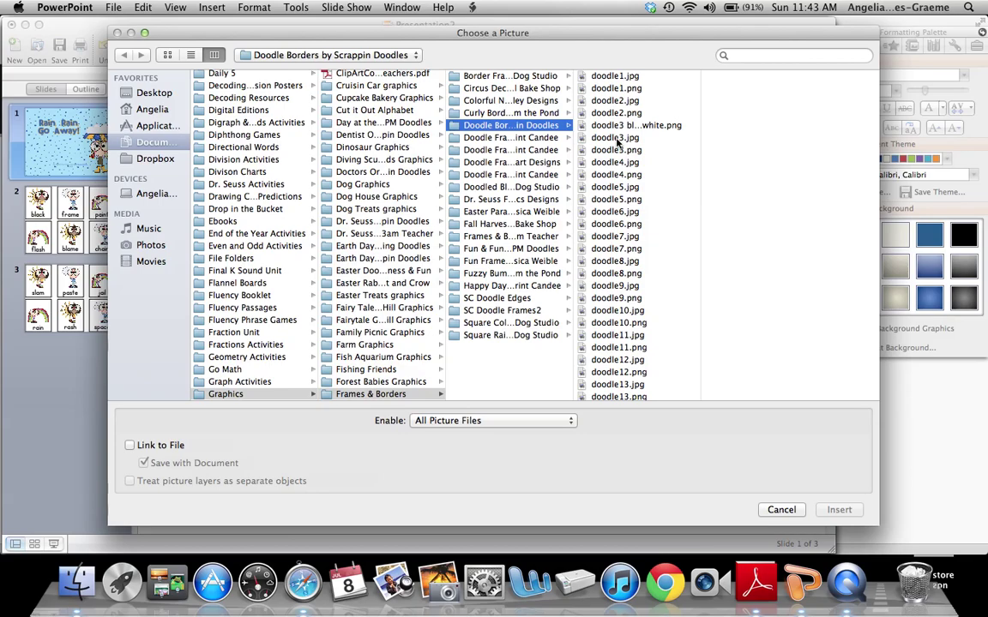
click(618, 151)
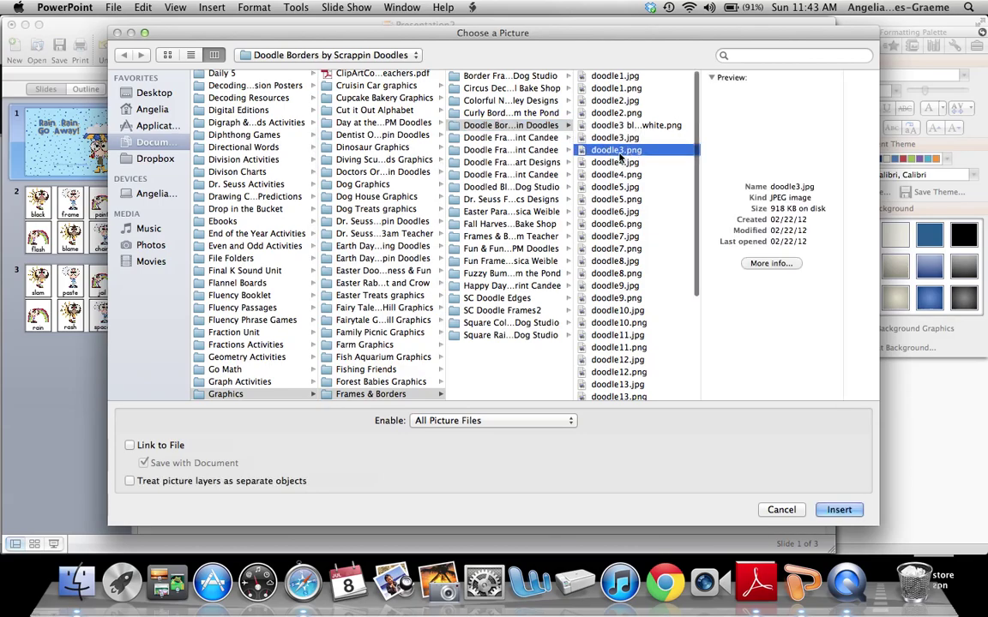
Step: Insert doodle3.png on the title slide, then select the wavy frame and delete it
click(838, 510)
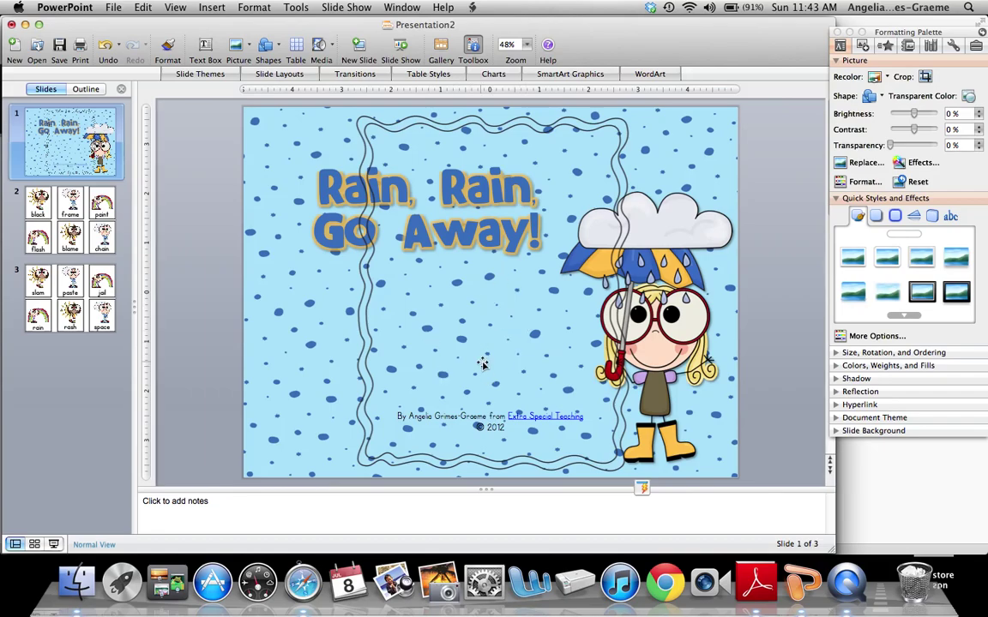
click(363, 373)
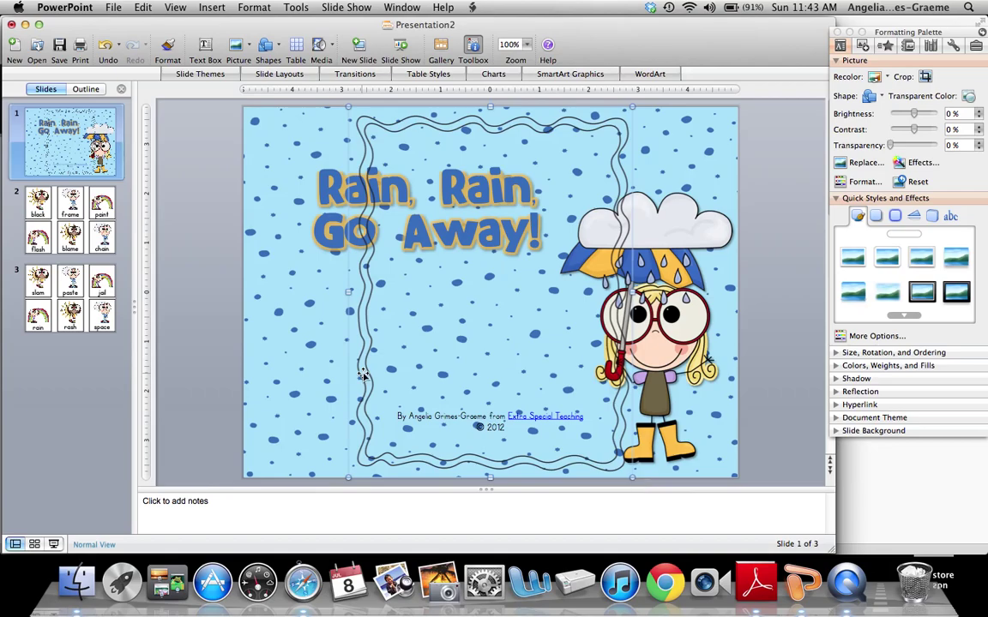
key(BackSpace)
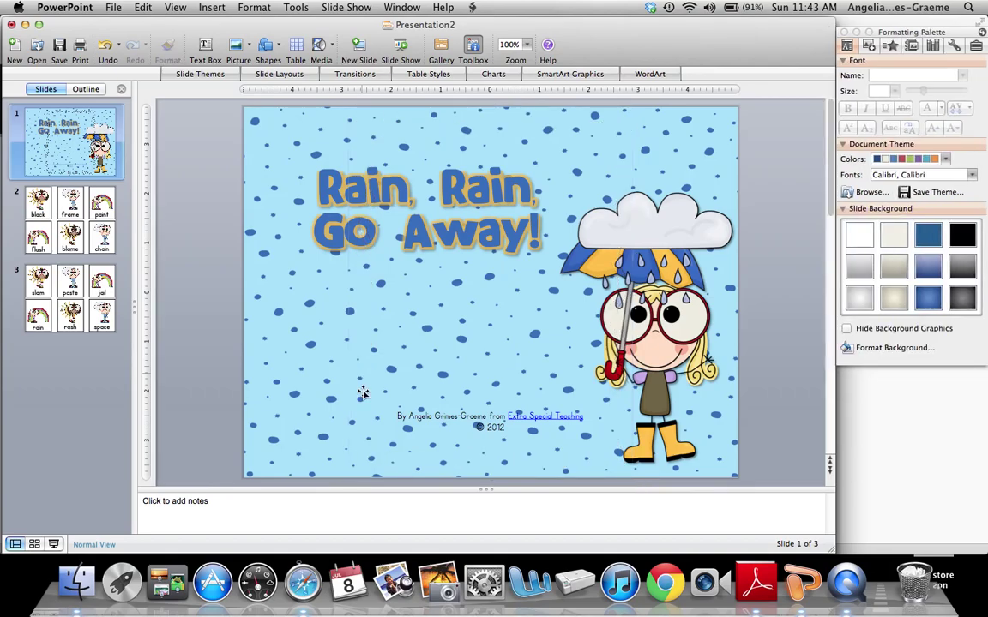
Step: Launch Pixlr's photo editor in Safari and open doodle3.png from the computer
click(292, 569)
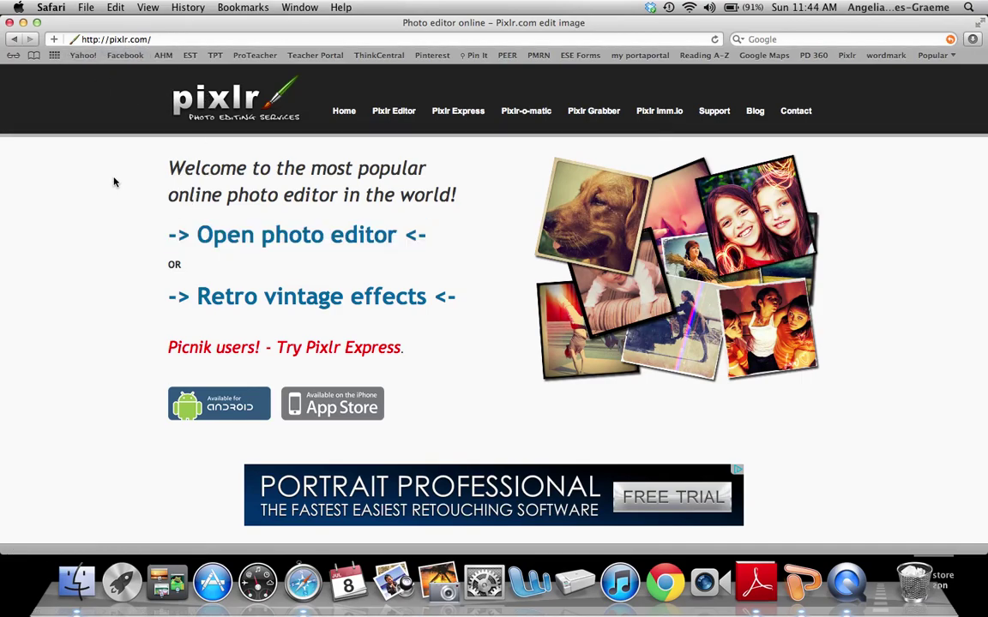
click(295, 246)
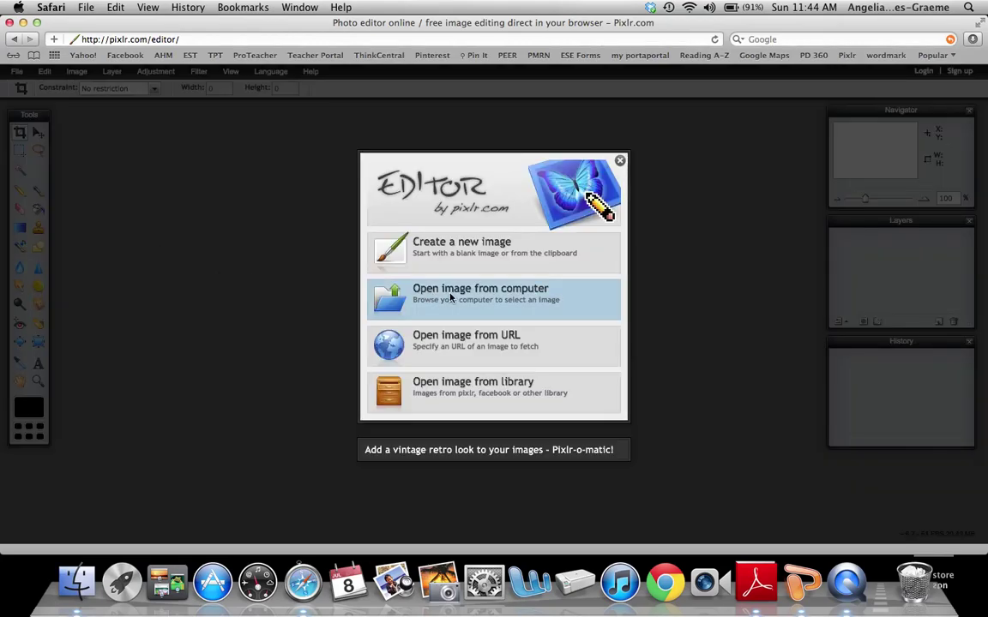
click(450, 298)
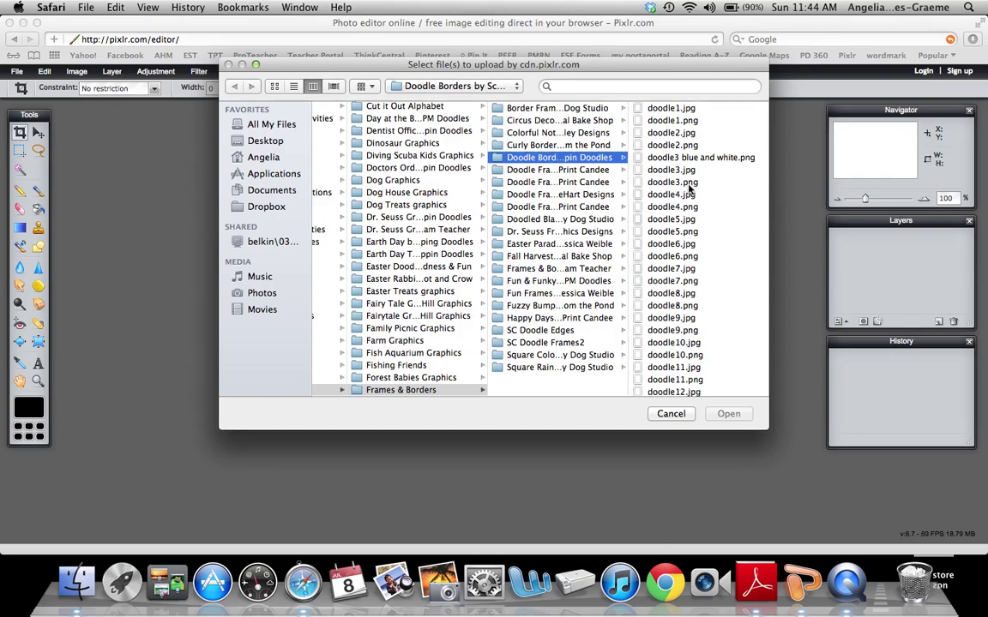
click(679, 183)
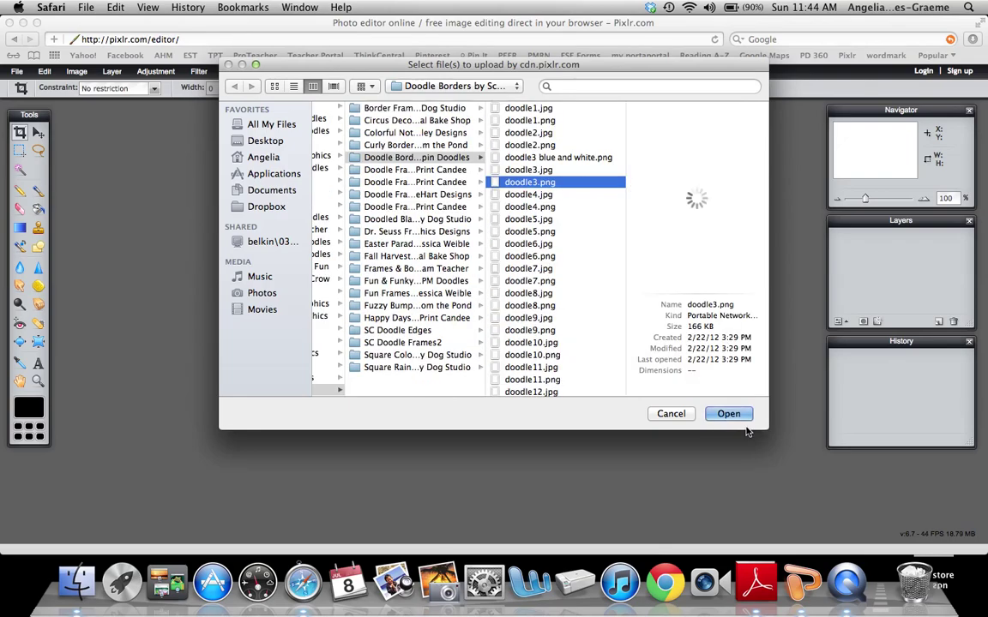
click(729, 414)
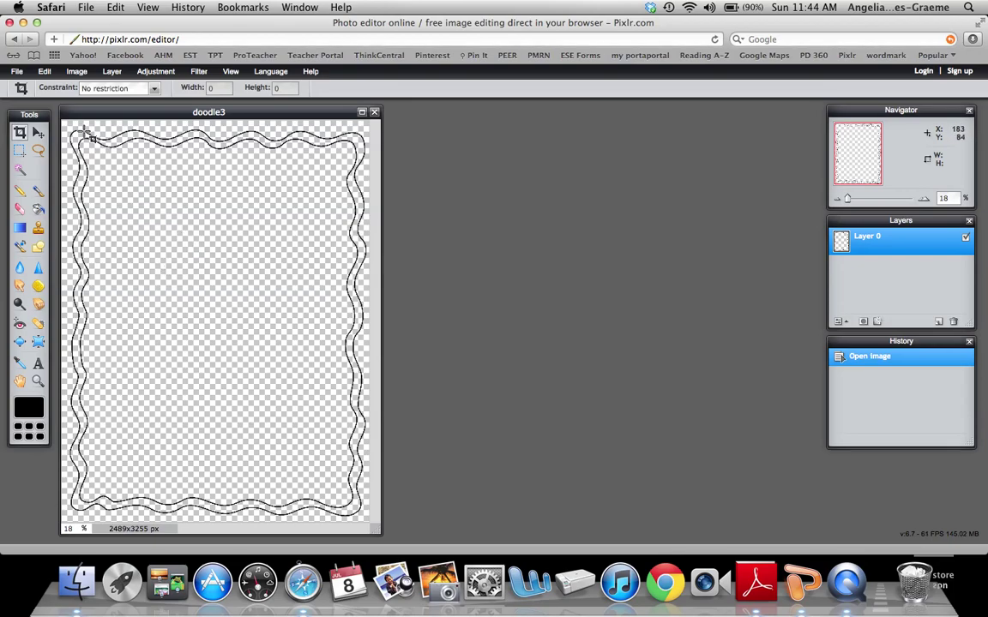
Step: Open 8.jpg from the Papers dotted paper set folder via File > Open image
click(17, 74)
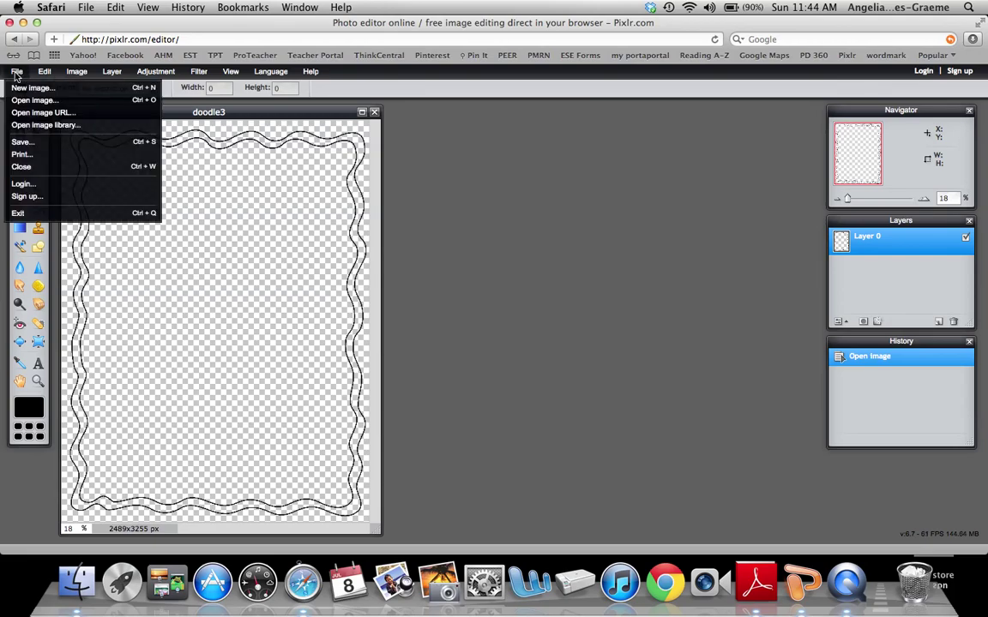
click(32, 102)
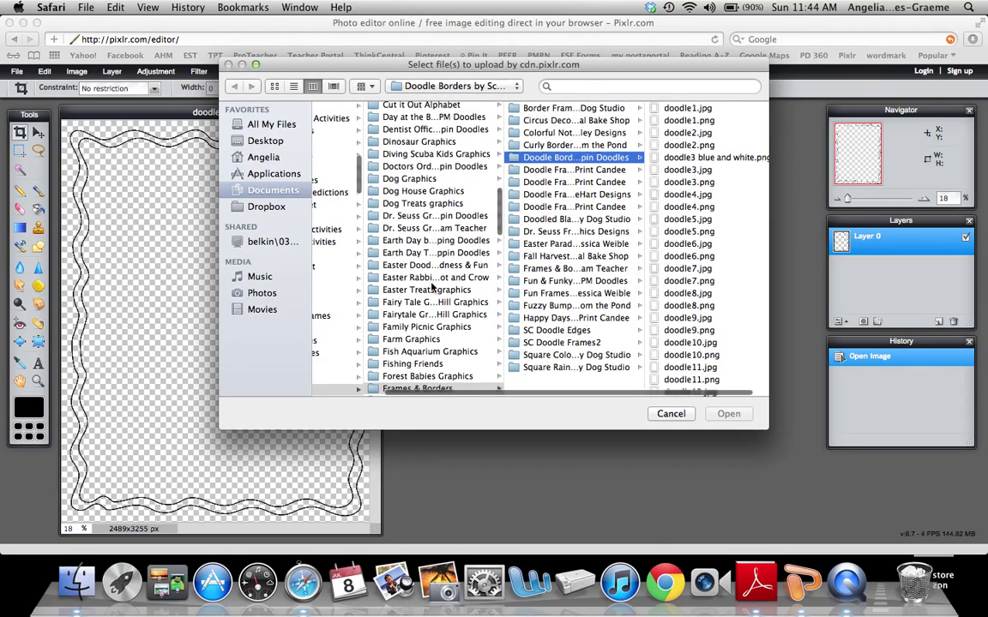
scroll(433, 288, left, 1)
scroll(432, 287, down, 5)
scroll(433, 287, down, 10)
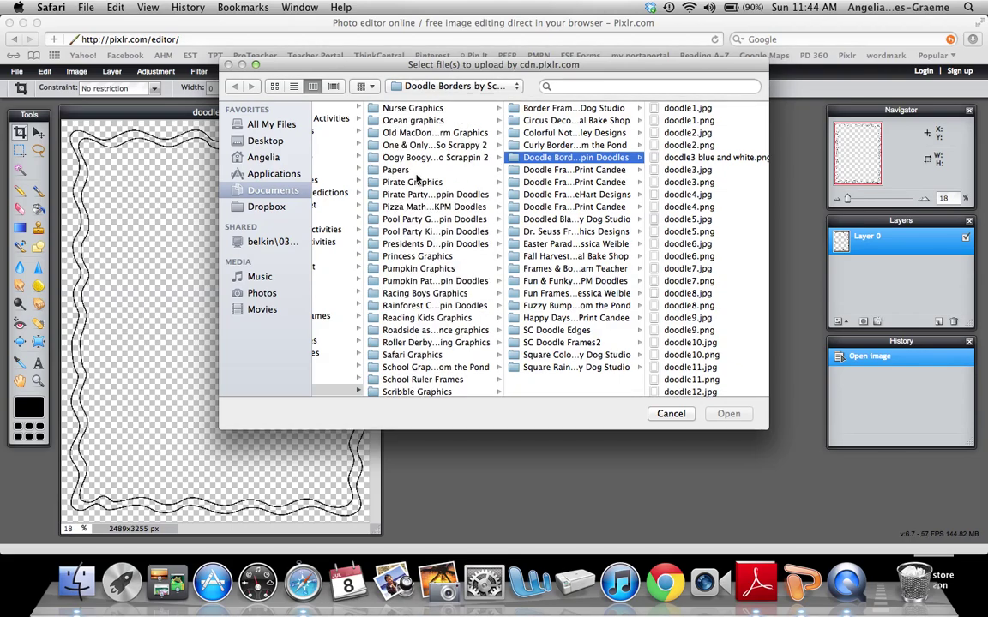
click(401, 170)
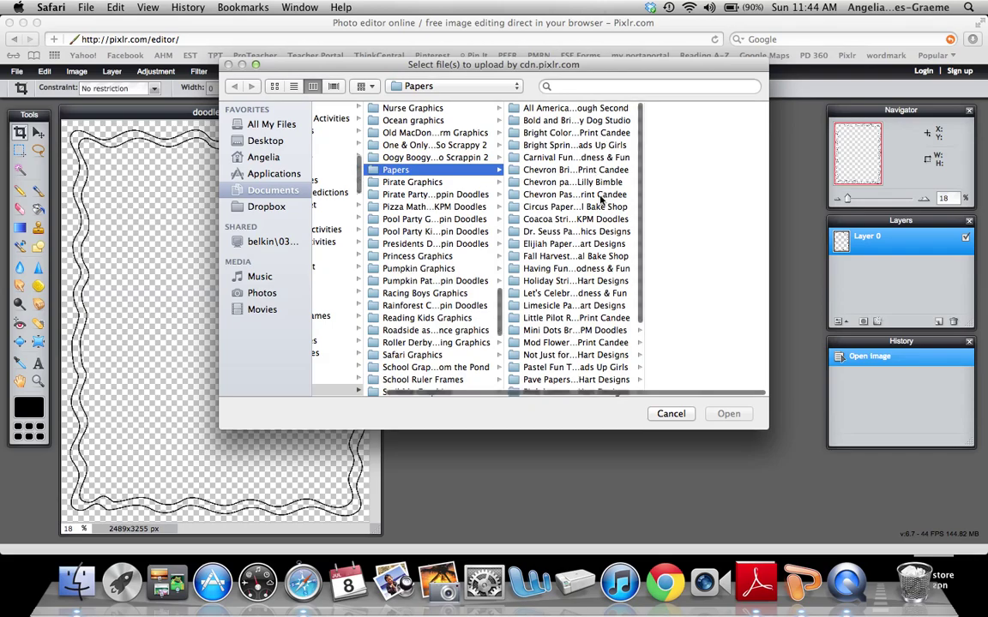
scroll(594, 125, up, 1)
click(593, 122)
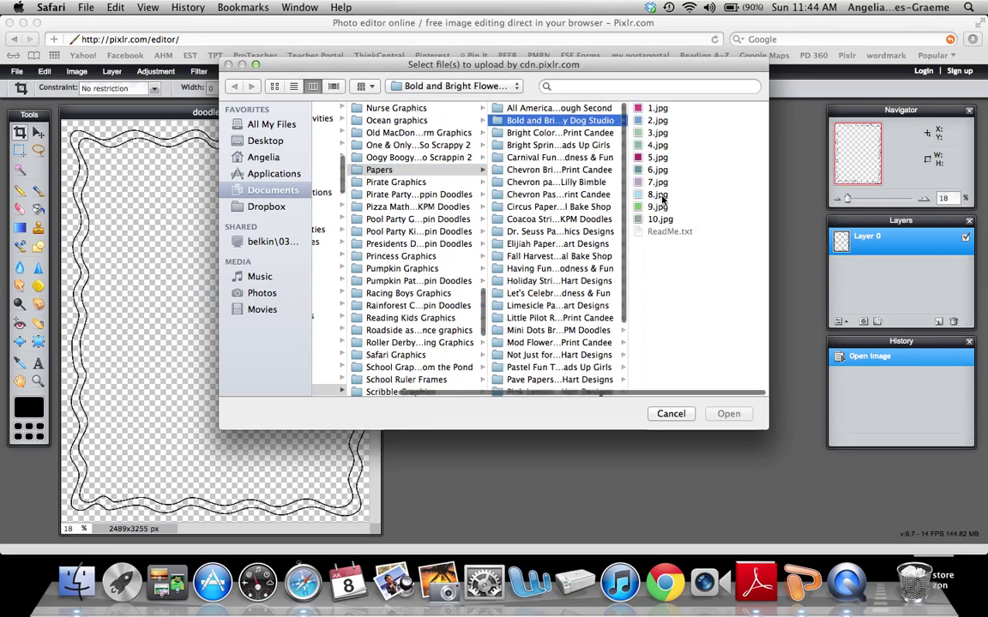
click(665, 194)
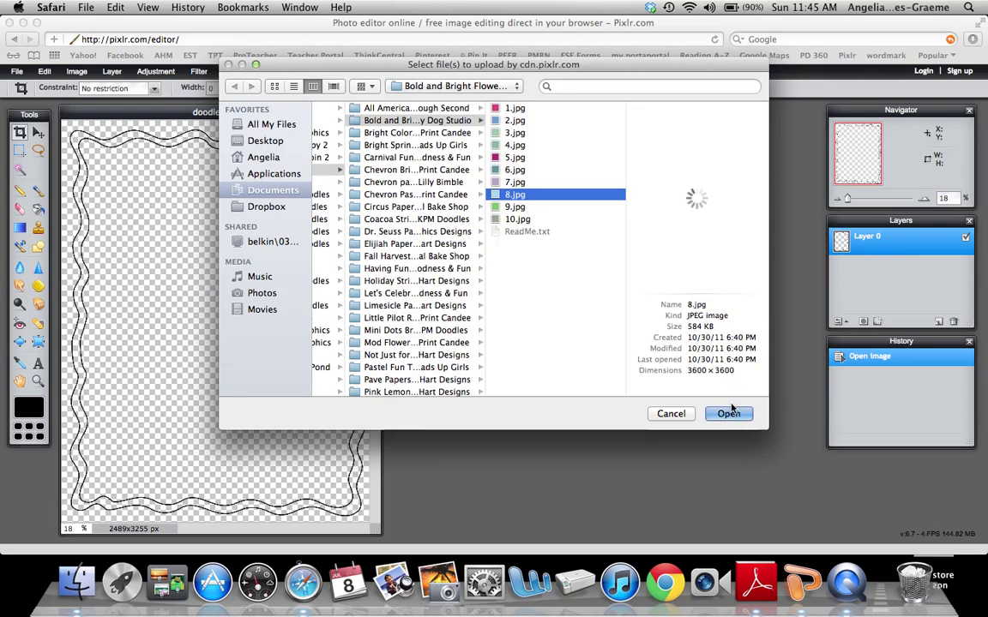
click(728, 413)
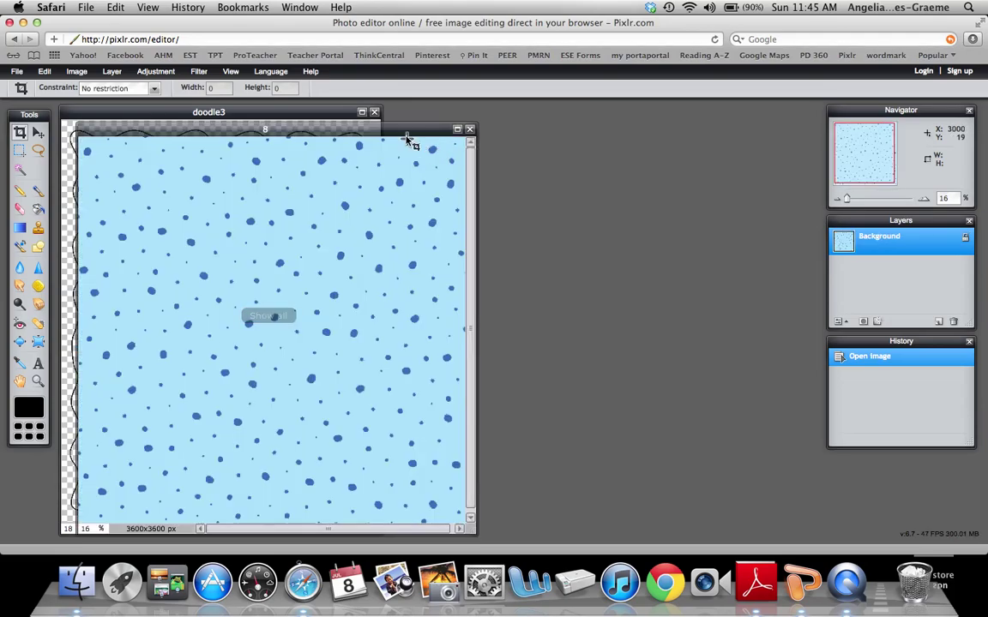
Step: Place the paper beside the frame and sample its dot blue as the painting colour
mouse_move(398, 132)
mouse_down()
mouse_move(762, 149)
mouse_move(764, 126)
mouse_move(746, 120)
mouse_up()
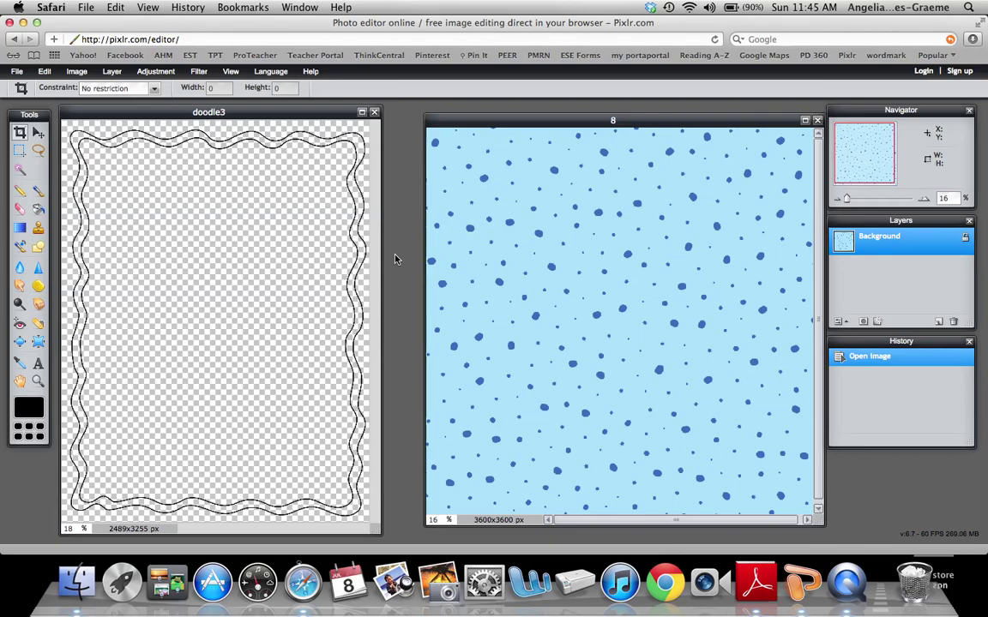
click(19, 364)
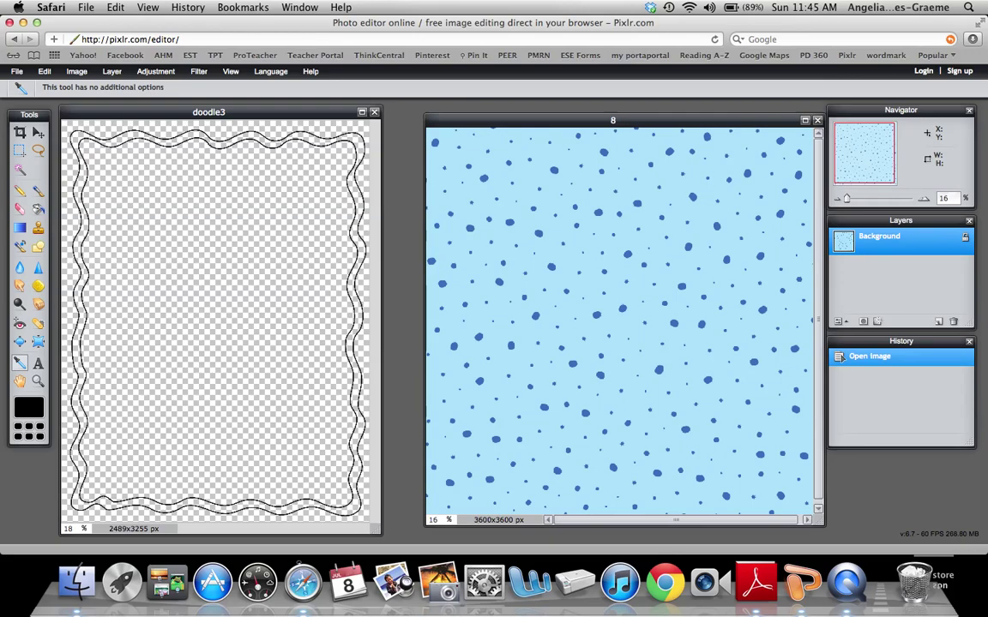
click(443, 283)
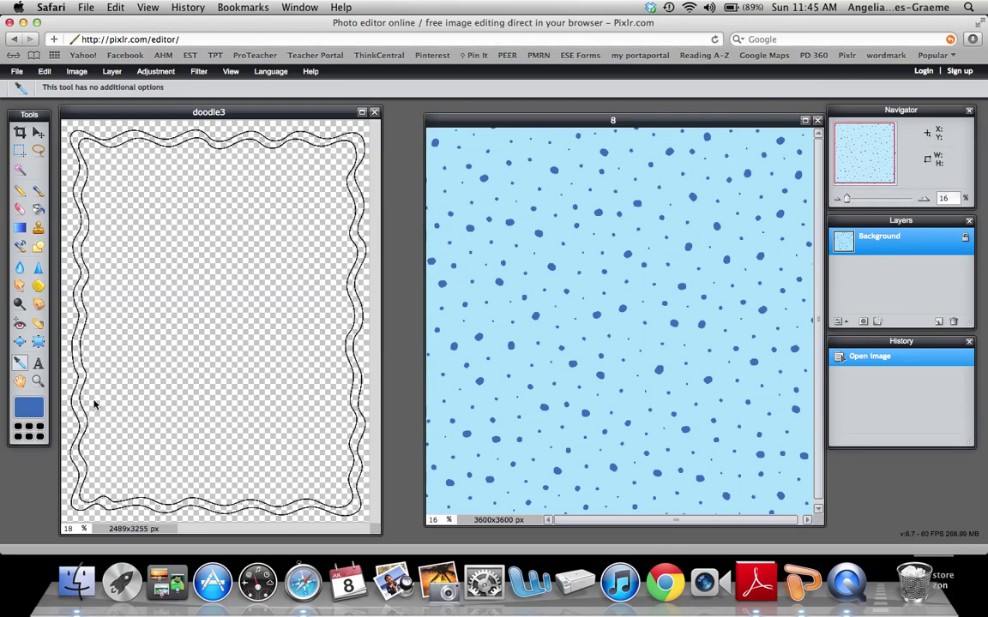
Step: Reset the colours and set the main colour to white (ffffff) from the web palette
click(21, 430)
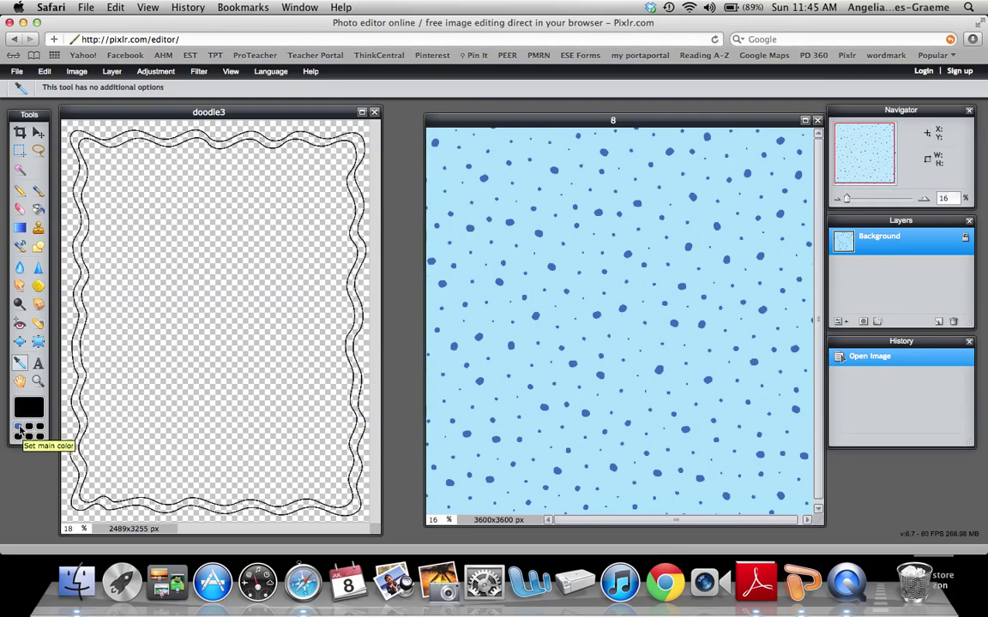
click(30, 413)
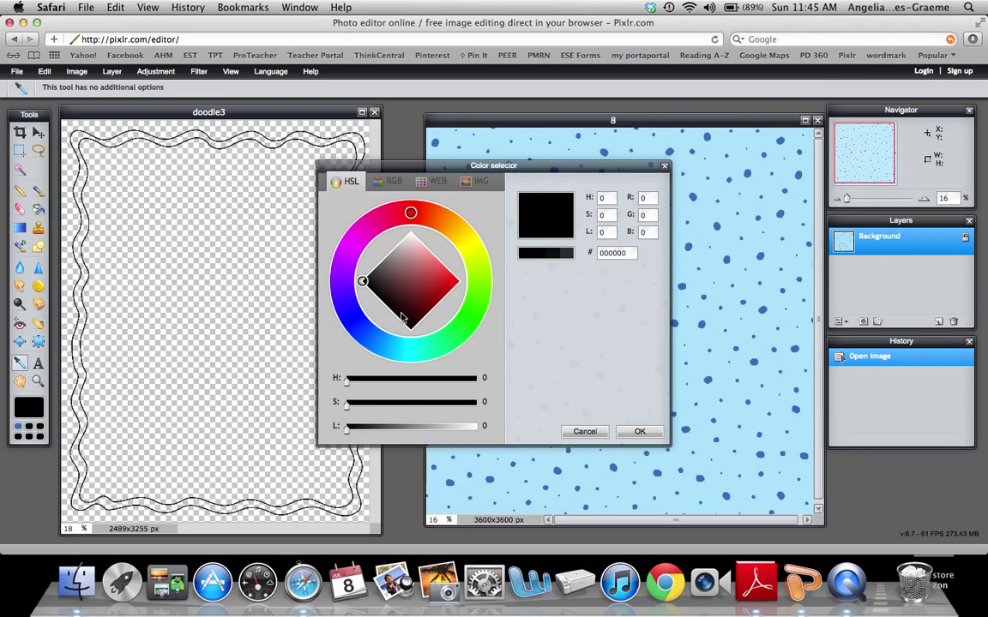
click(432, 181)
click(351, 399)
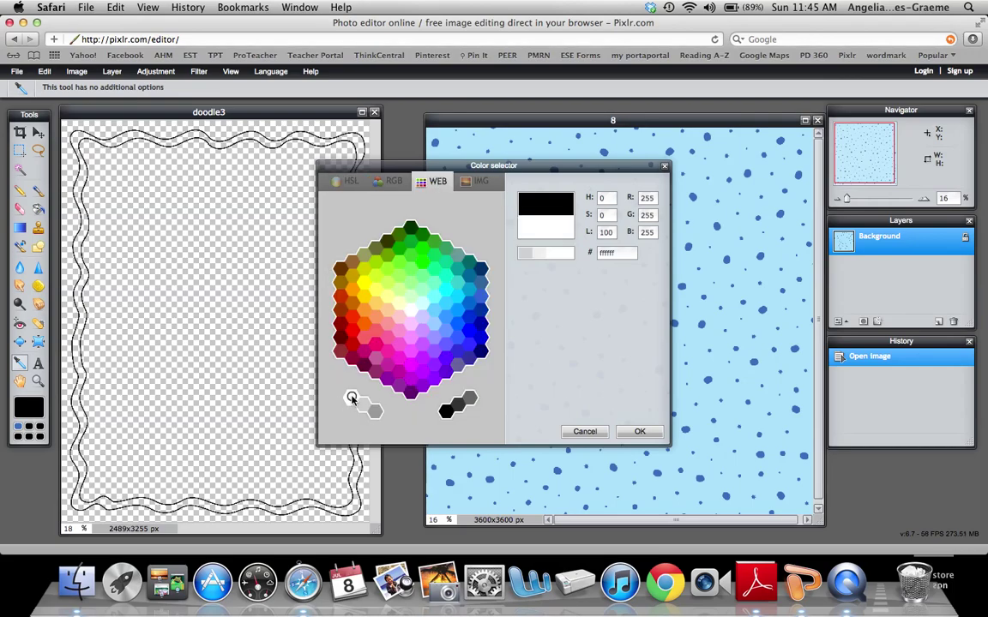
click(639, 432)
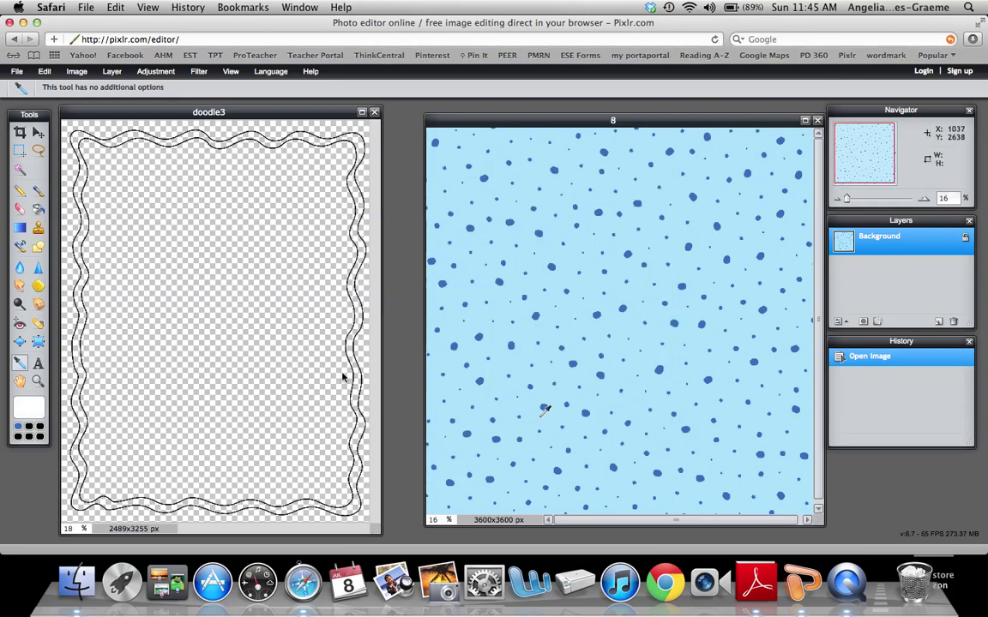
Step: With the Paint Bucket, fill the frame's interior white and its wavy border band dot blue
click(39, 210)
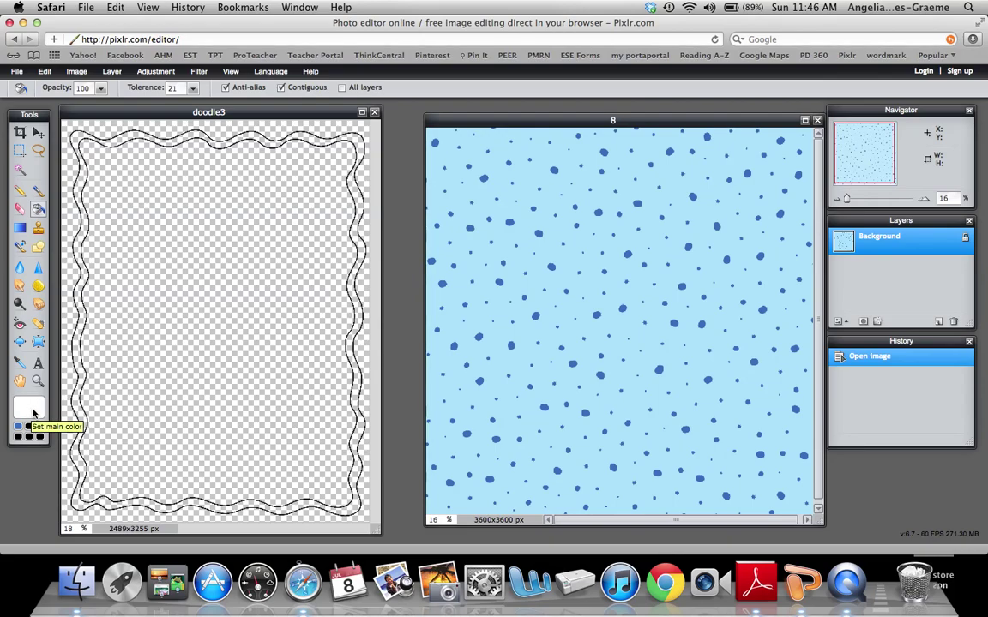
click(163, 319)
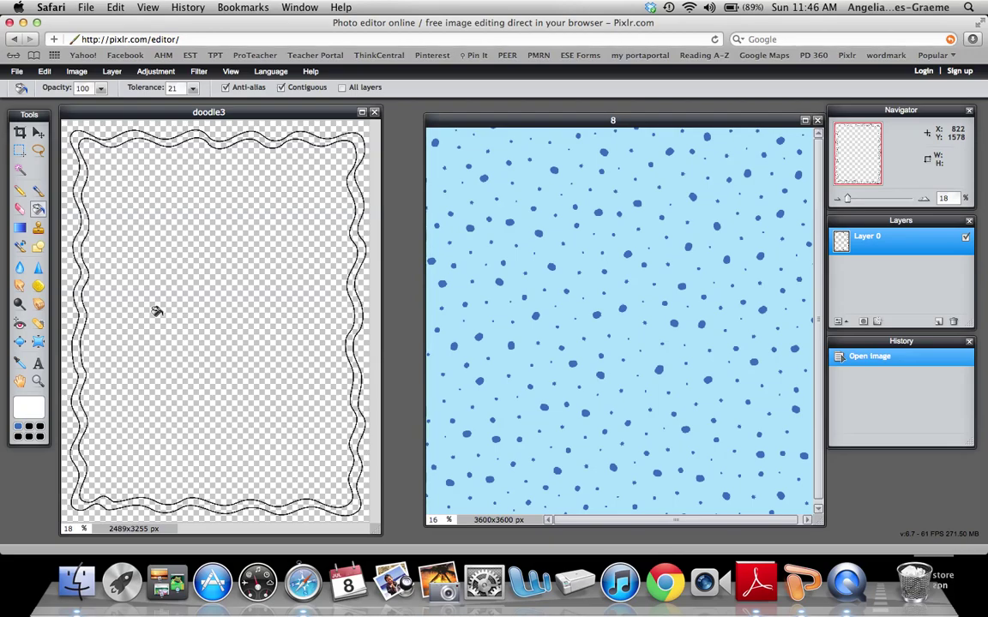
click(157, 312)
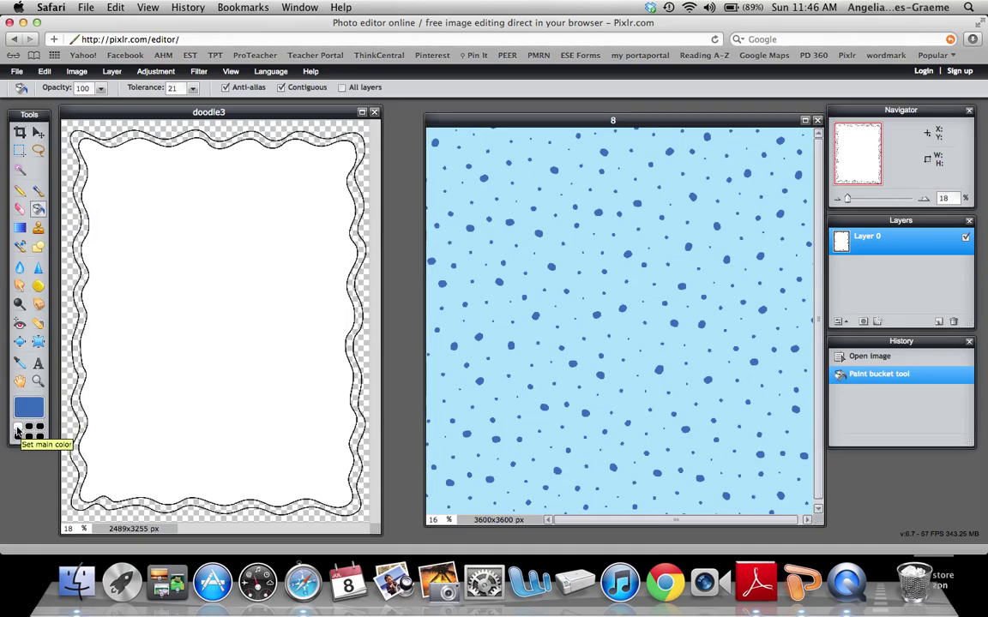
click(16, 430)
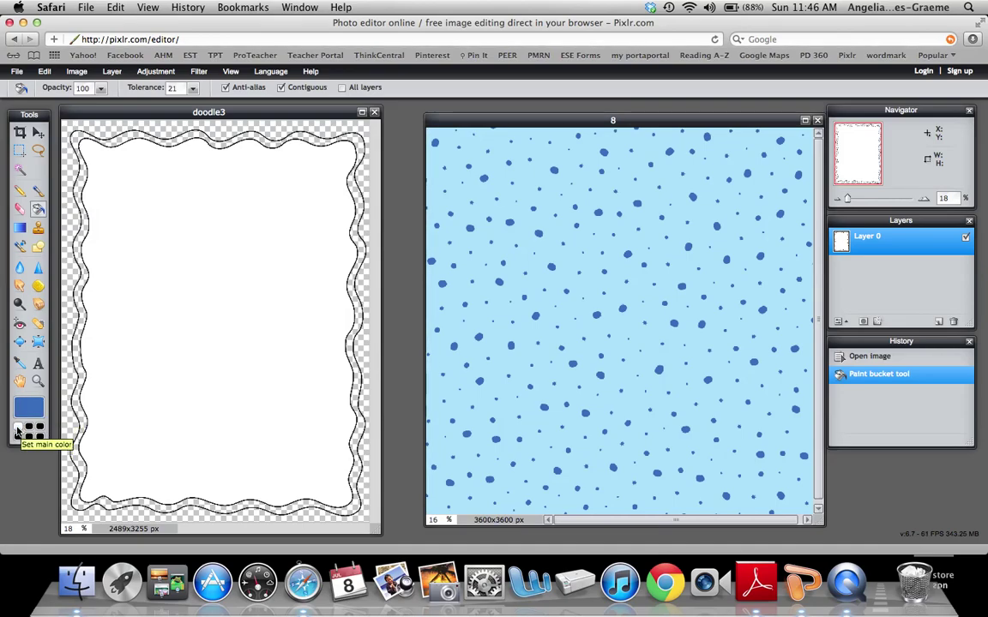
click(72, 288)
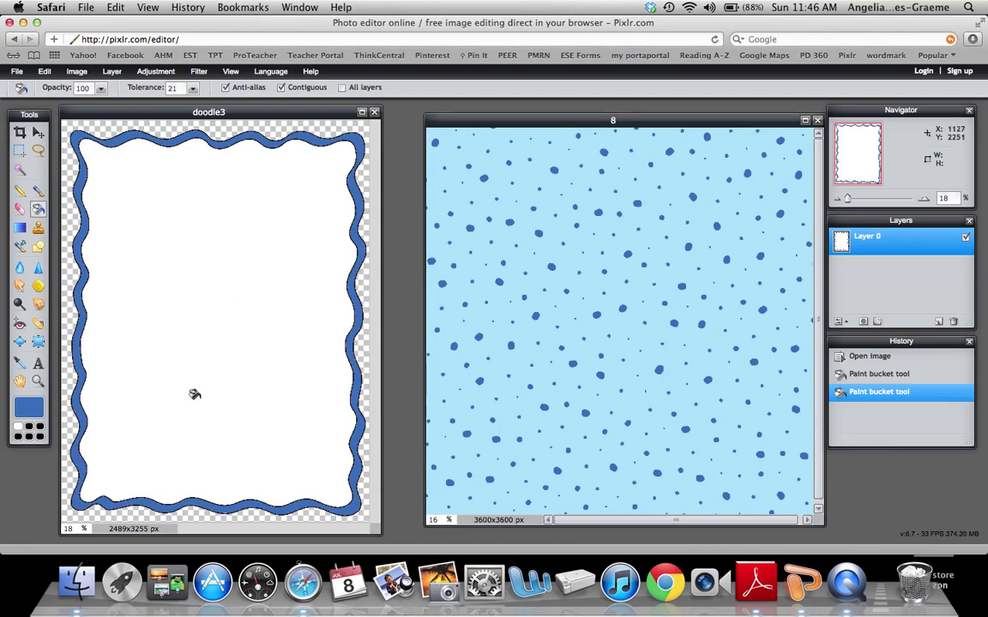
Step: Save the frame as PNG 'doodle3 blue' into the Doodle Borders by Scrappin Doodles folder
click(22, 77)
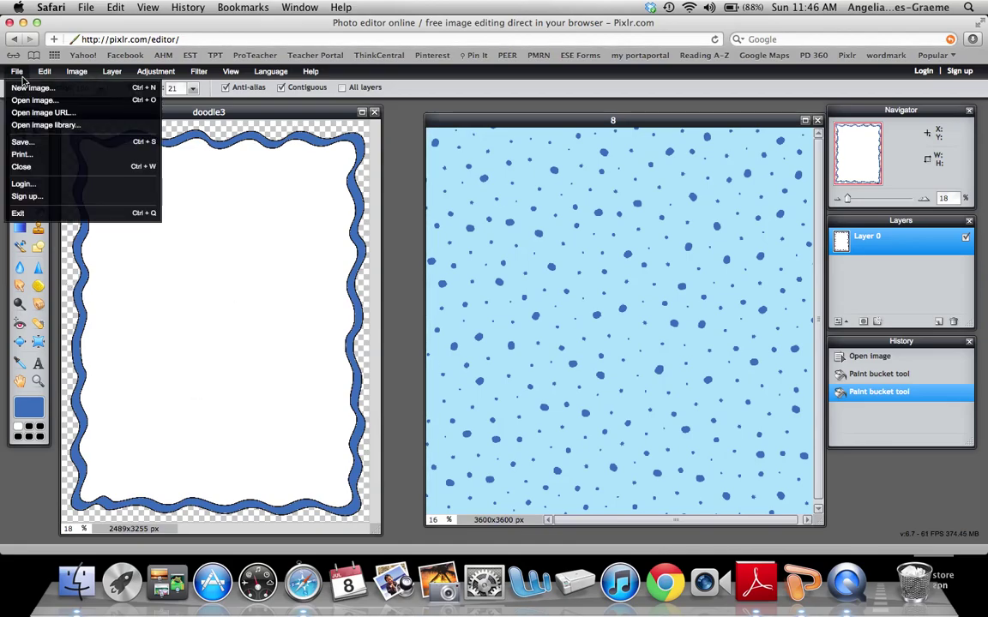
click(30, 143)
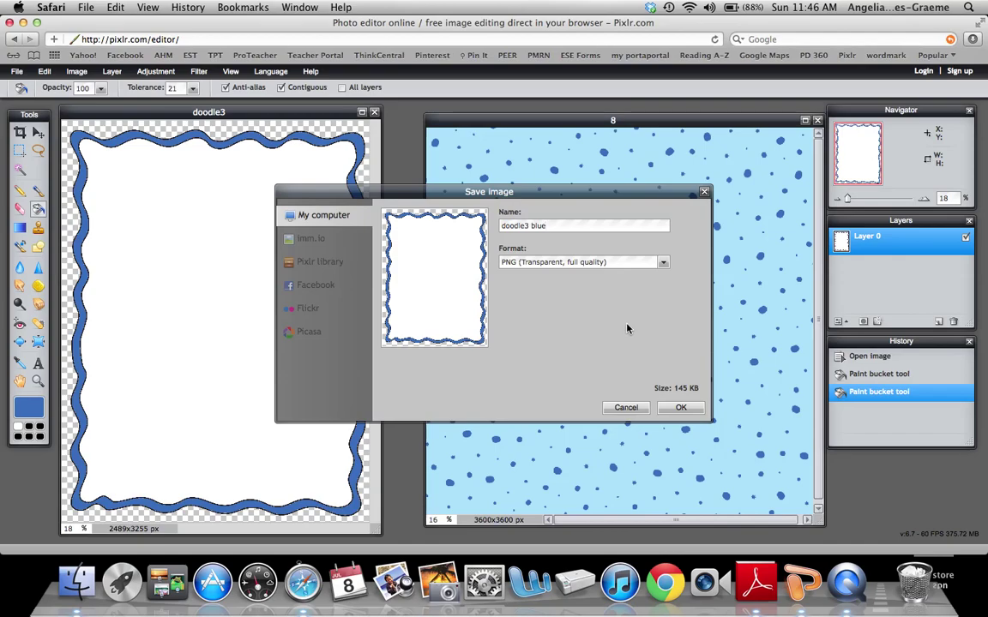
click(682, 408)
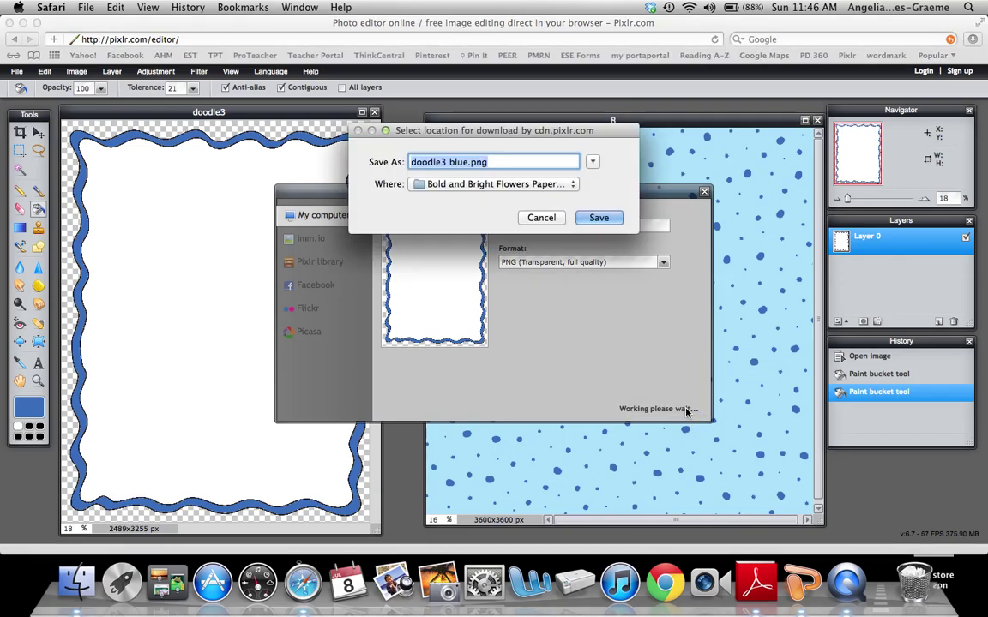
click(554, 185)
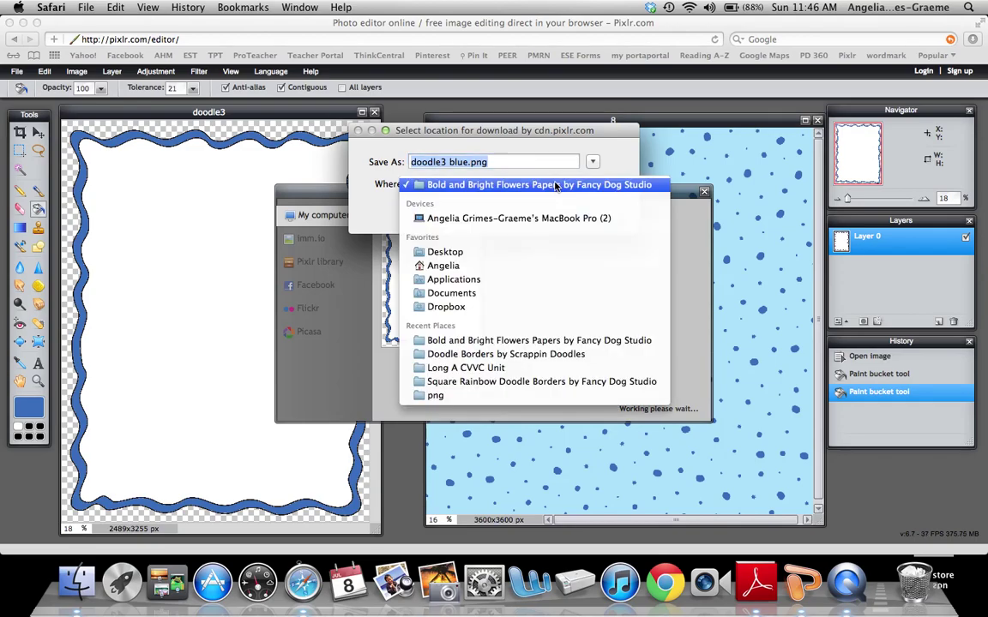
click(505, 357)
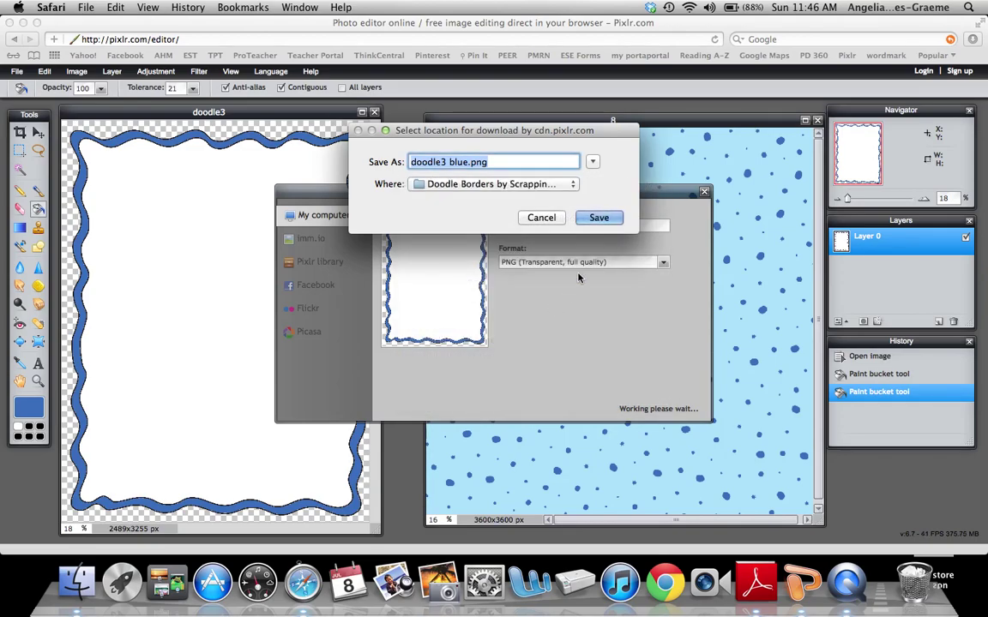
click(595, 216)
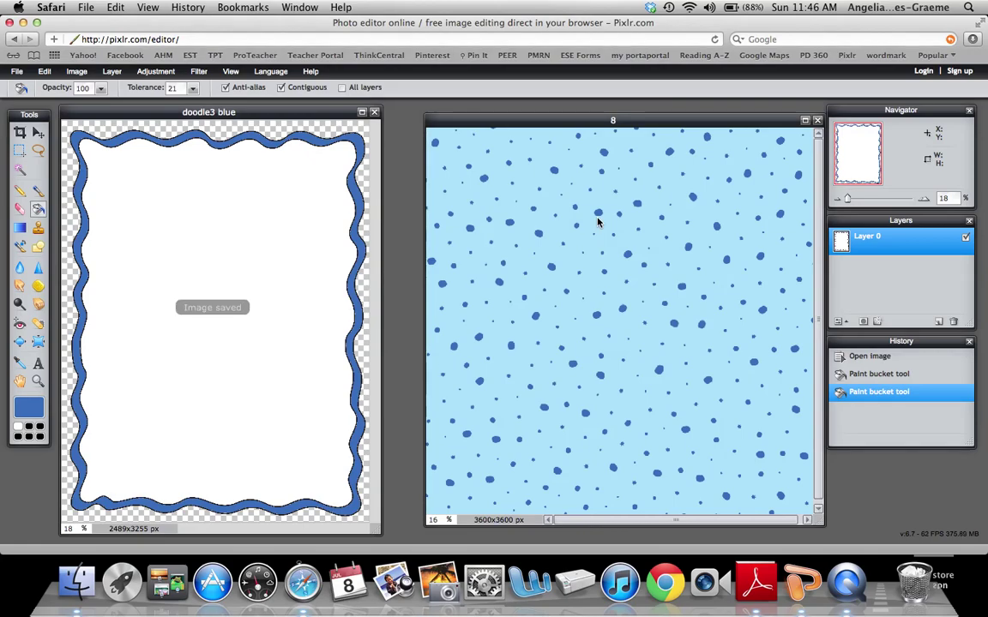
Step: Back in PowerPoint, insert doodle3 blue.png onto the title slide via Insert Picture
click(801, 583)
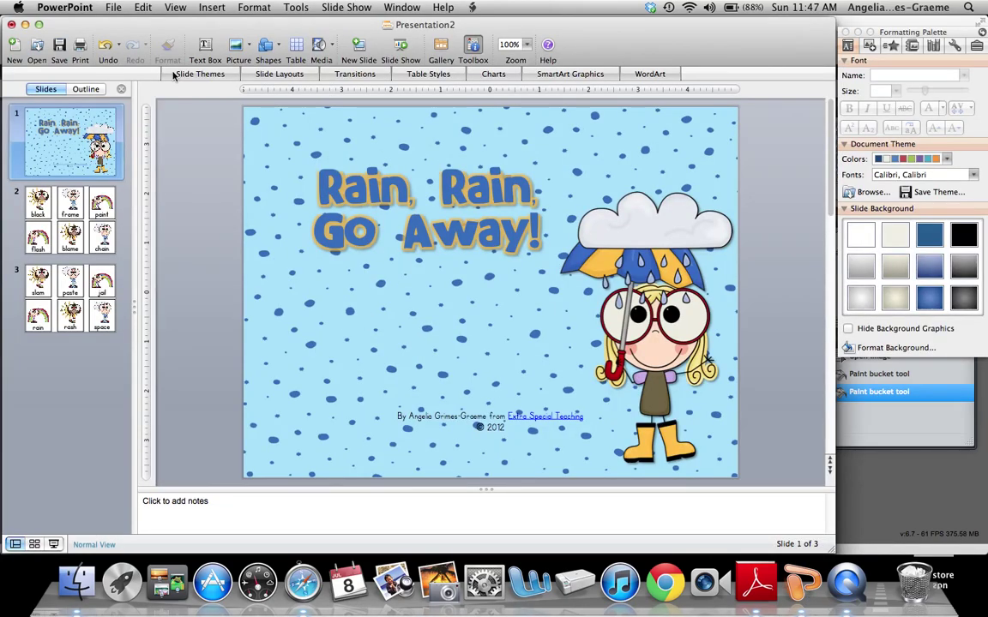
click(238, 47)
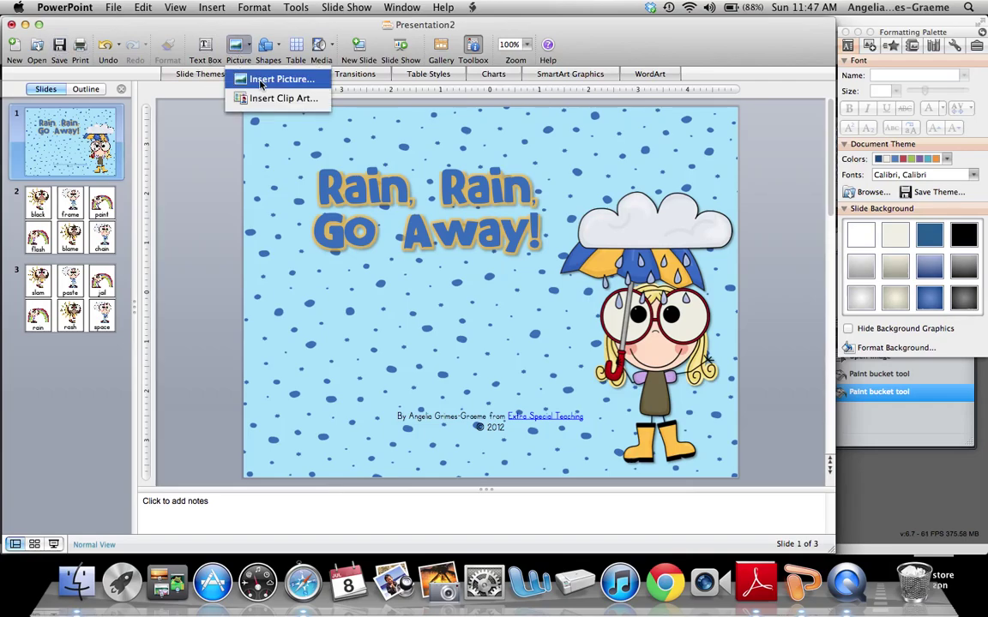
click(261, 82)
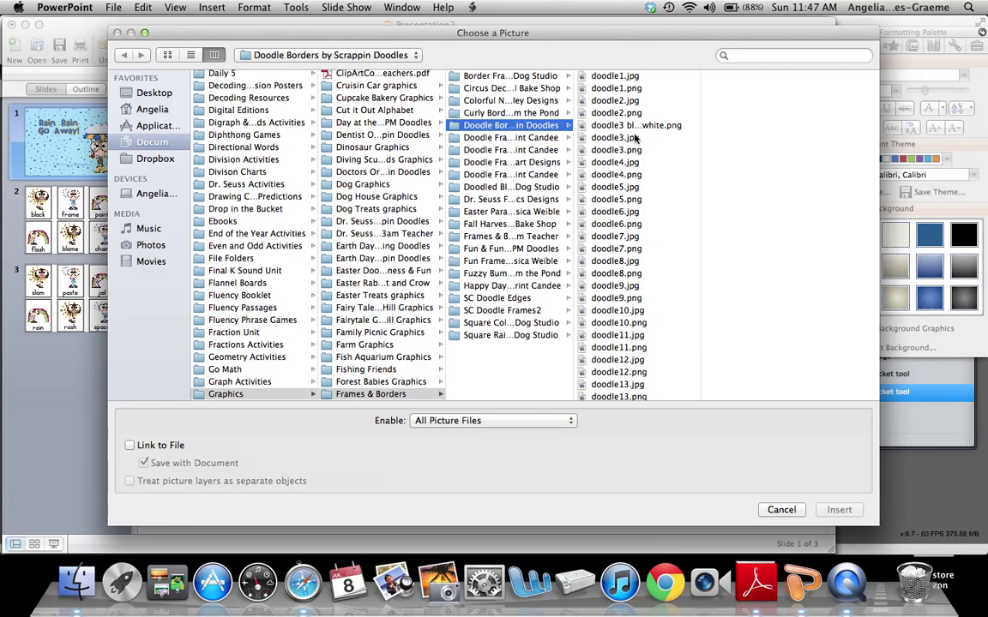
click(626, 138)
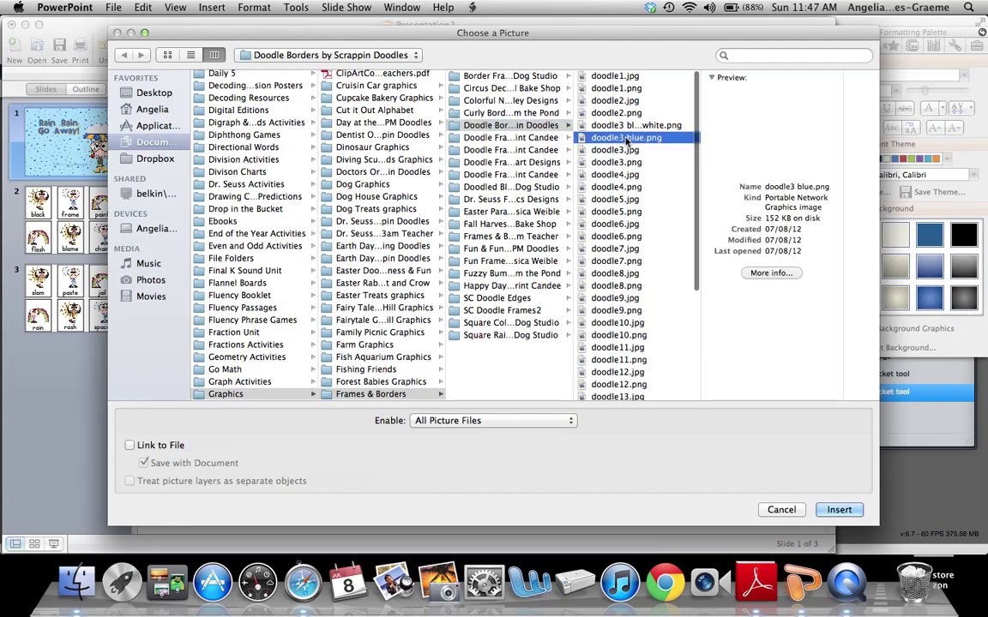
click(840, 509)
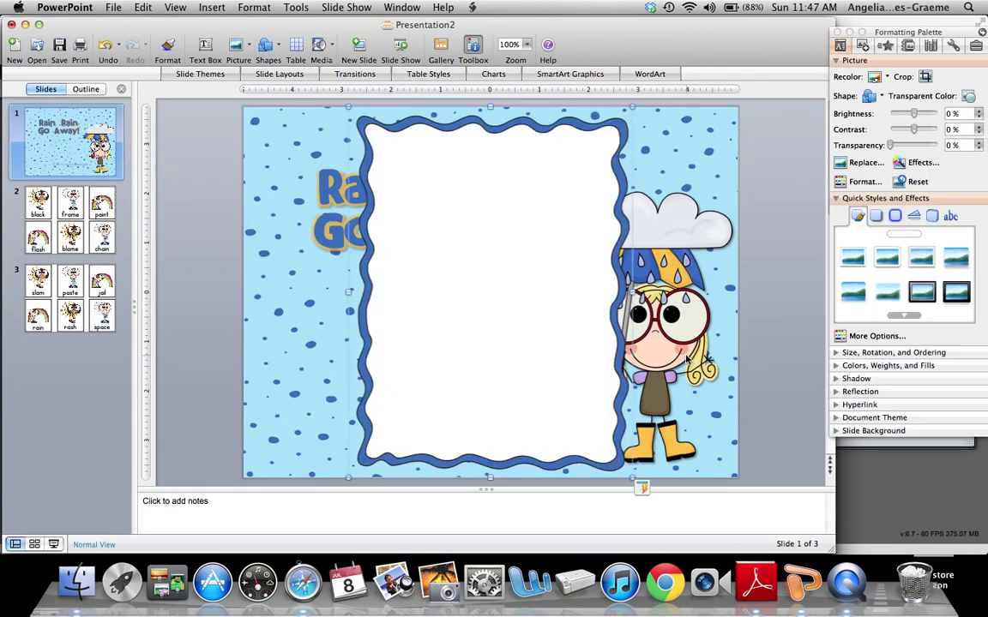
Step: Move the frame over the title, rotate it to landscape and enlarge it across the slide
mouse_move(511, 150)
mouse_down()
mouse_move(527, 235)
mouse_move(505, 172)
mouse_up()
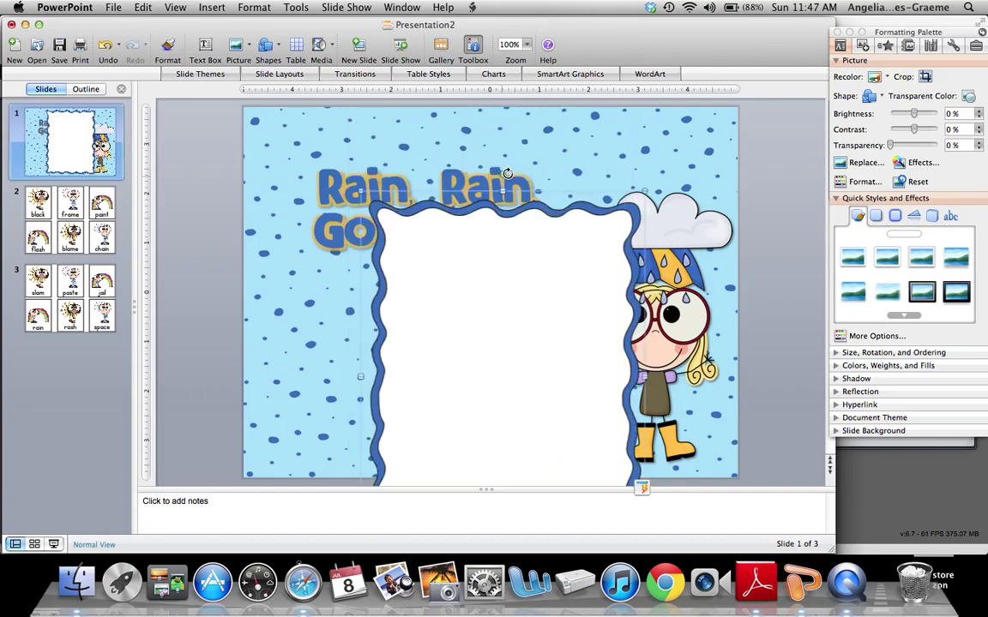
click(311, 180)
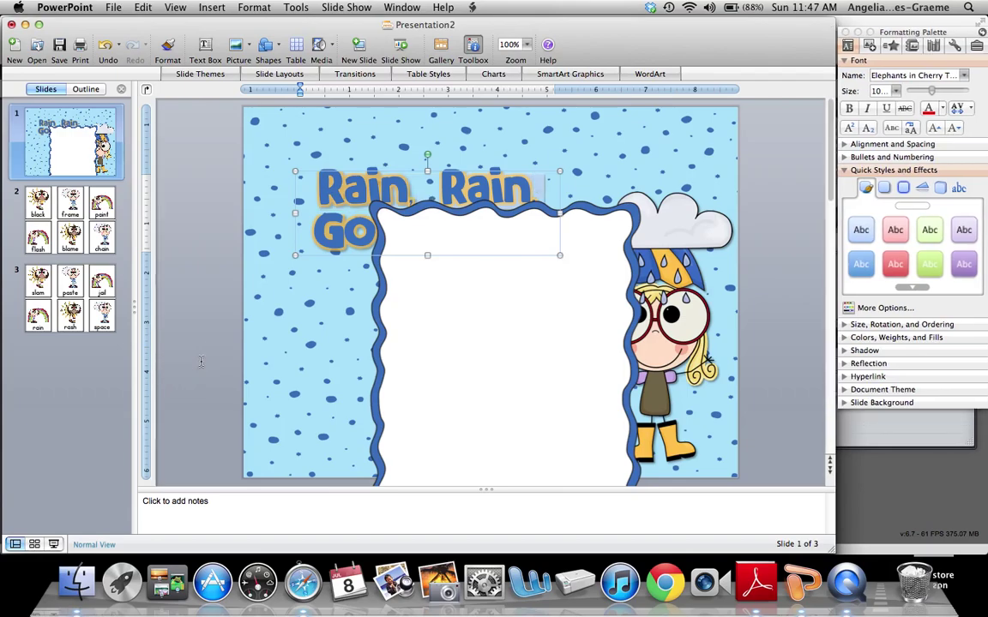
mouse_move(549, 336)
mouse_down()
mouse_move(513, 247)
mouse_move(500, 155)
mouse_up()
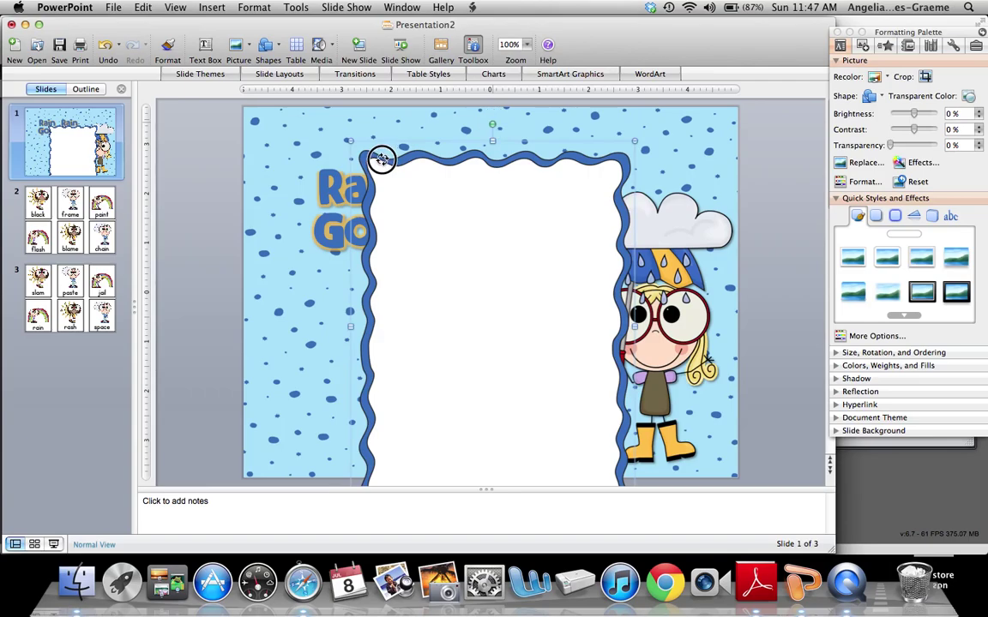
mouse_move(281, 357)
mouse_down()
mouse_move(263, 315)
mouse_move(274, 317)
mouse_up()
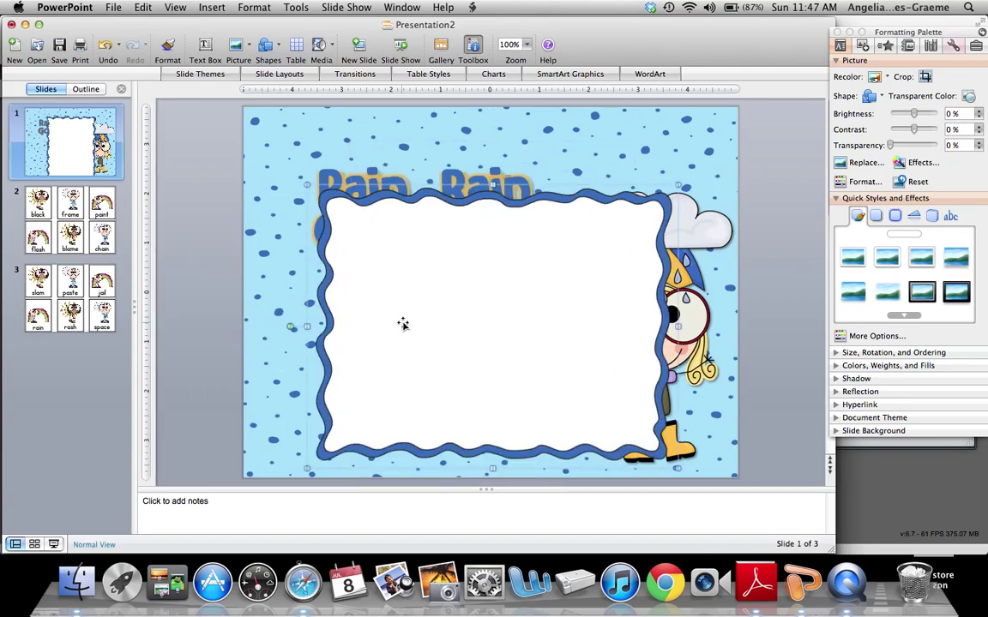
mouse_move(331, 227)
mouse_down()
mouse_move(326, 213)
mouse_move(366, 290)
mouse_move(357, 260)
mouse_up()
key(Escape)
key(cmd+z)
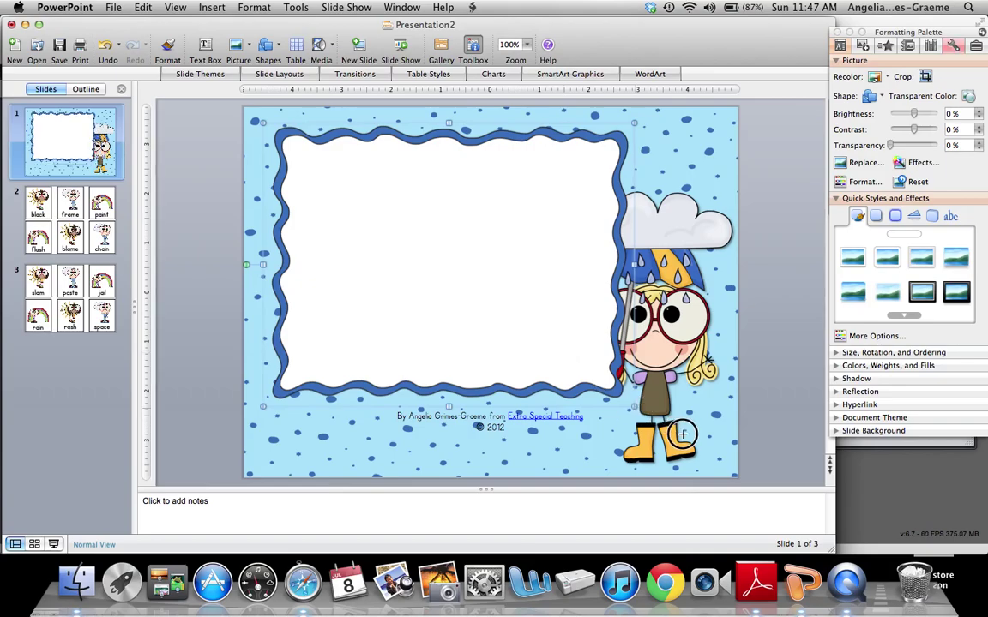
drag(634, 405, 722, 460)
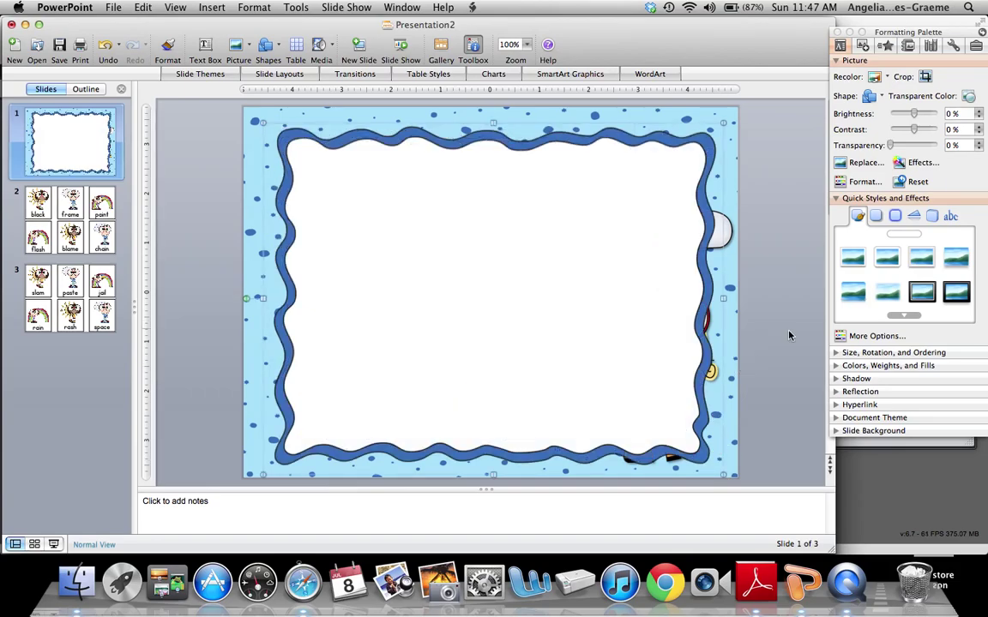
Step: Send the frame backward repeatedly via Arrange until the title and umbrella girl show, then deselect
click(870, 353)
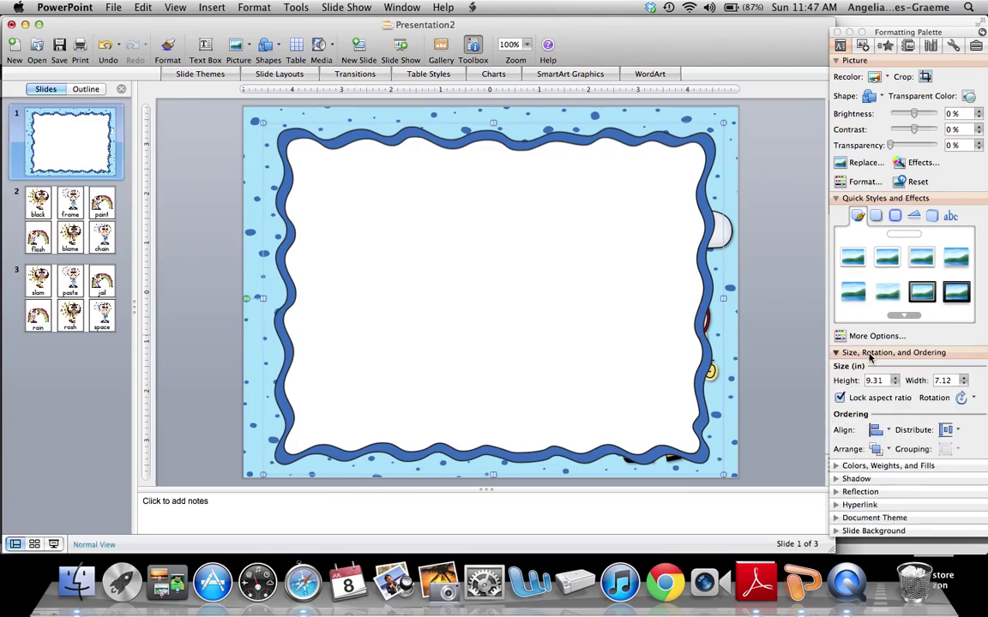
click(878, 448)
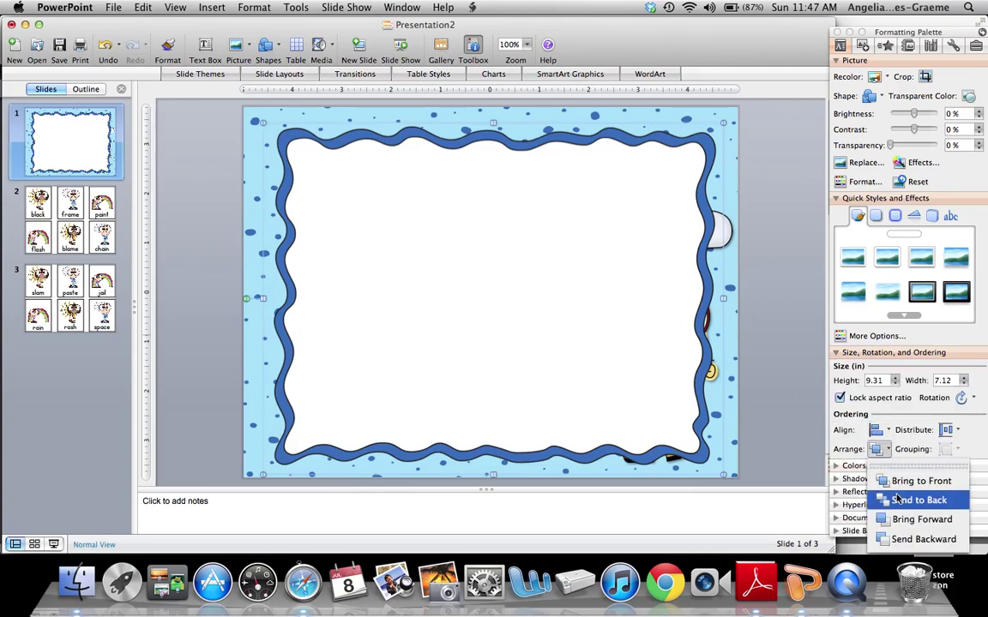
click(897, 535)
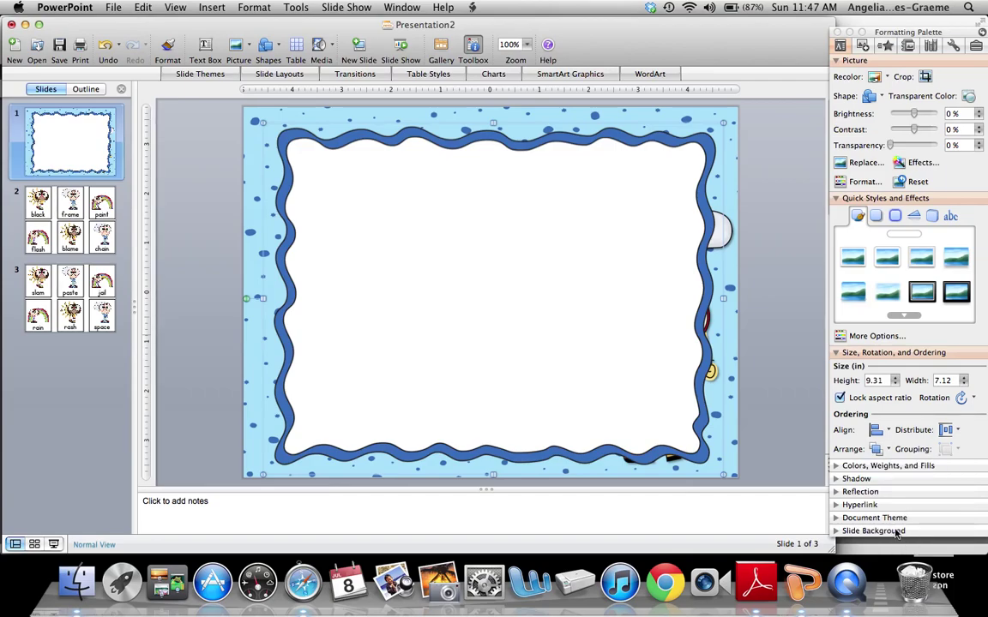
click(878, 449)
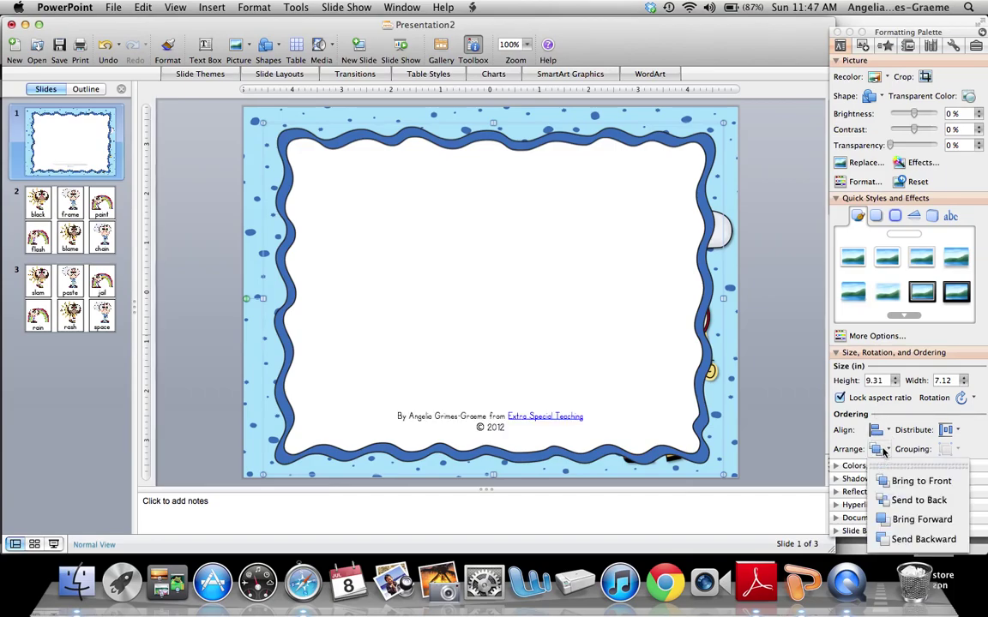
click(909, 538)
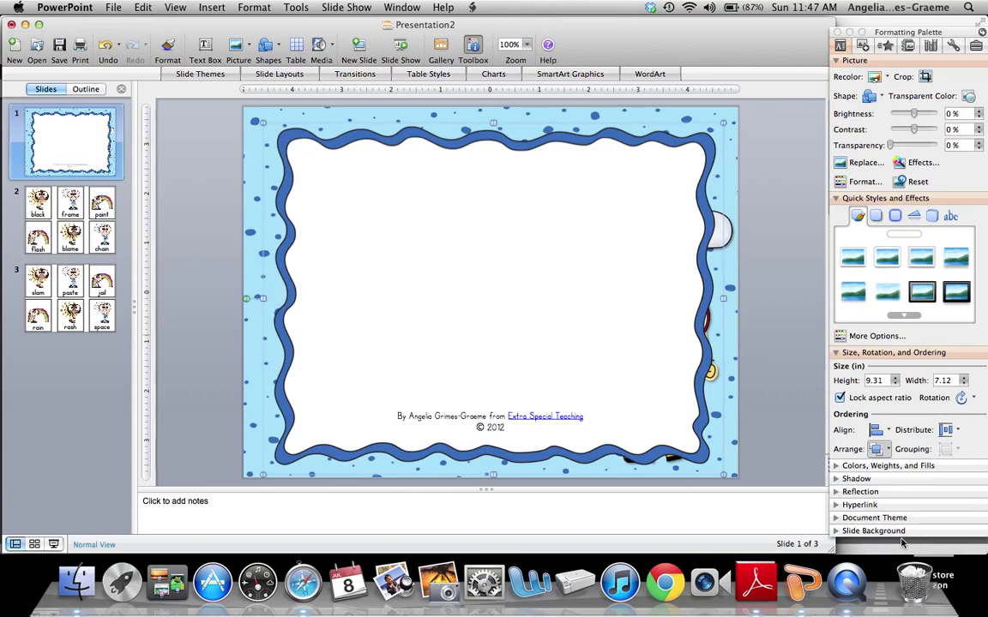
click(877, 451)
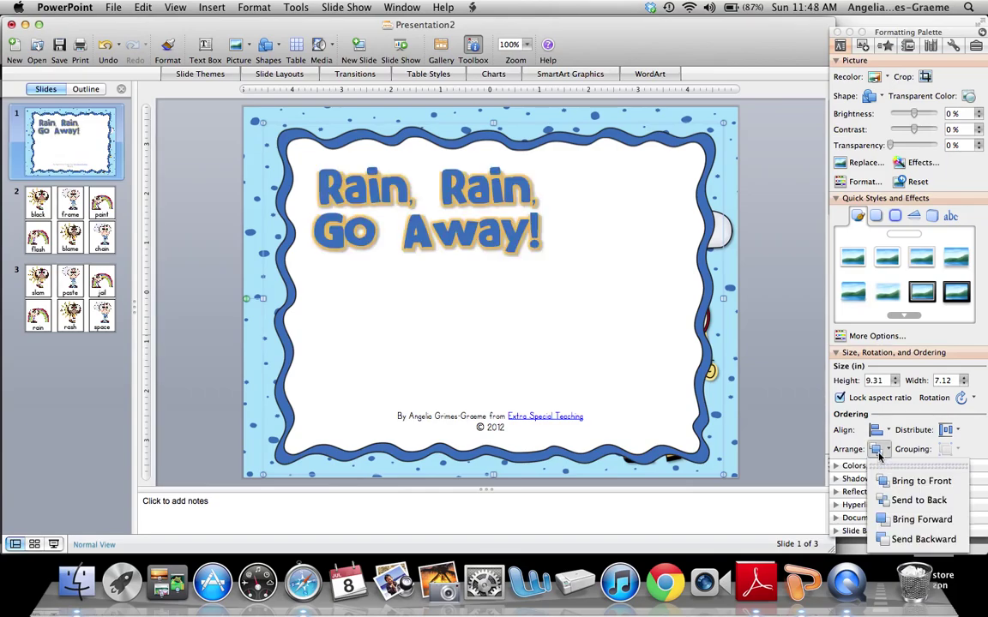
click(921, 519)
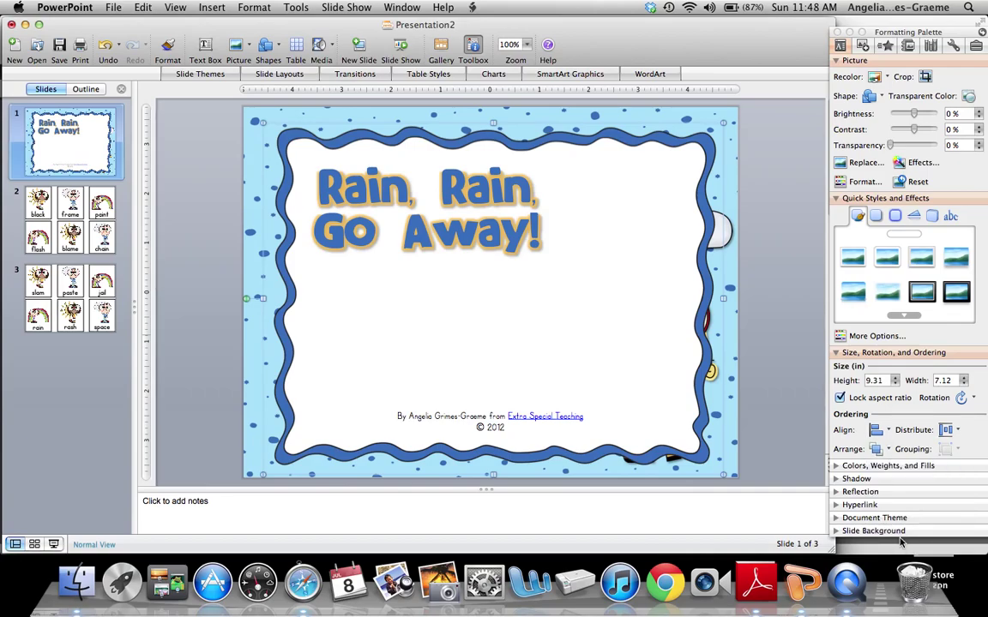
click(876, 451)
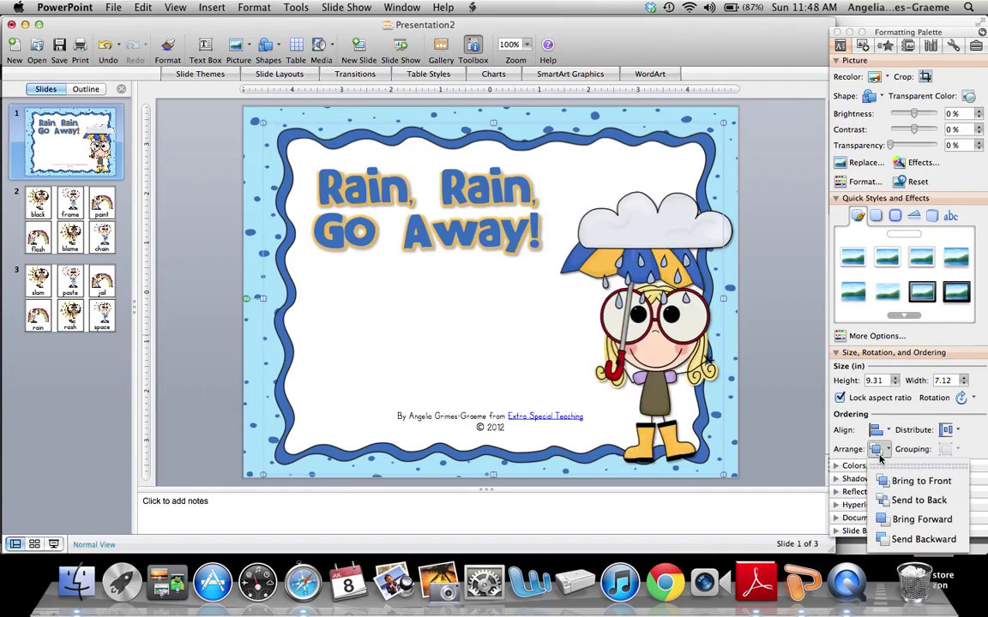
click(817, 461)
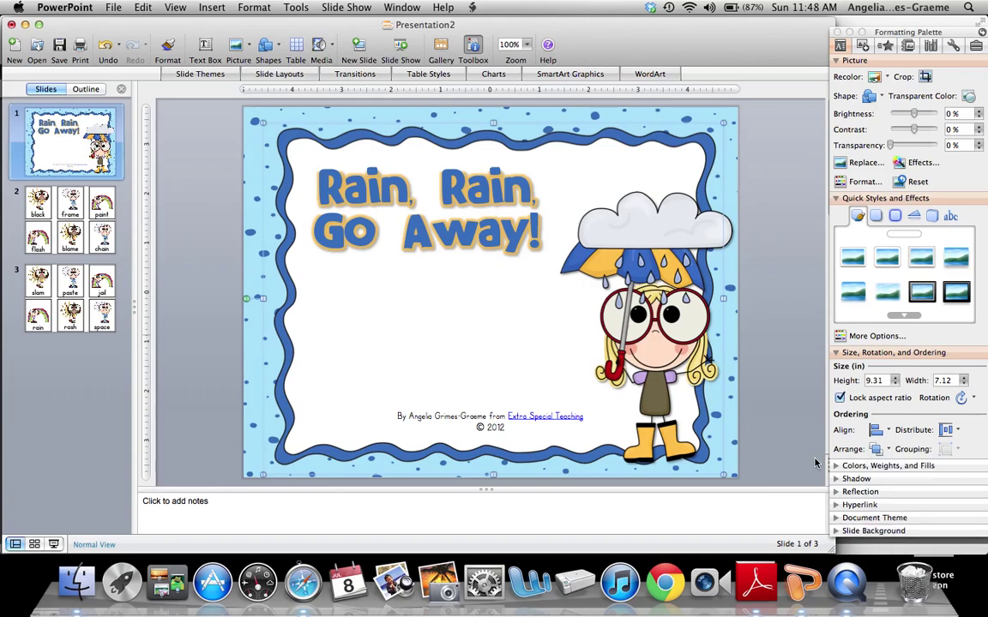
click(206, 288)
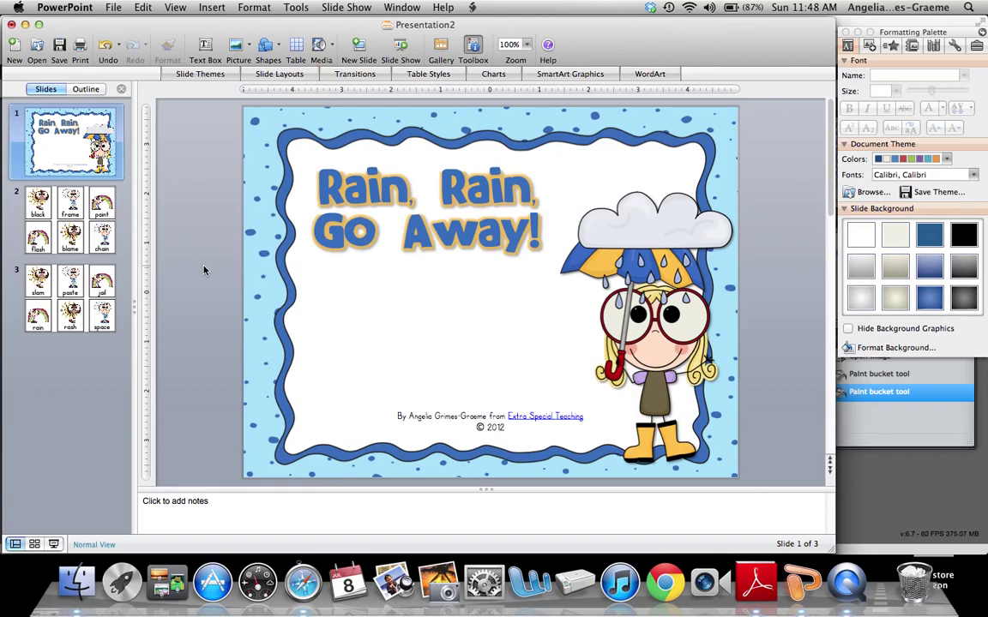
Step: Back in the browser, open the doodle13.png circle-doodle border image in Pixlr
click(302, 583)
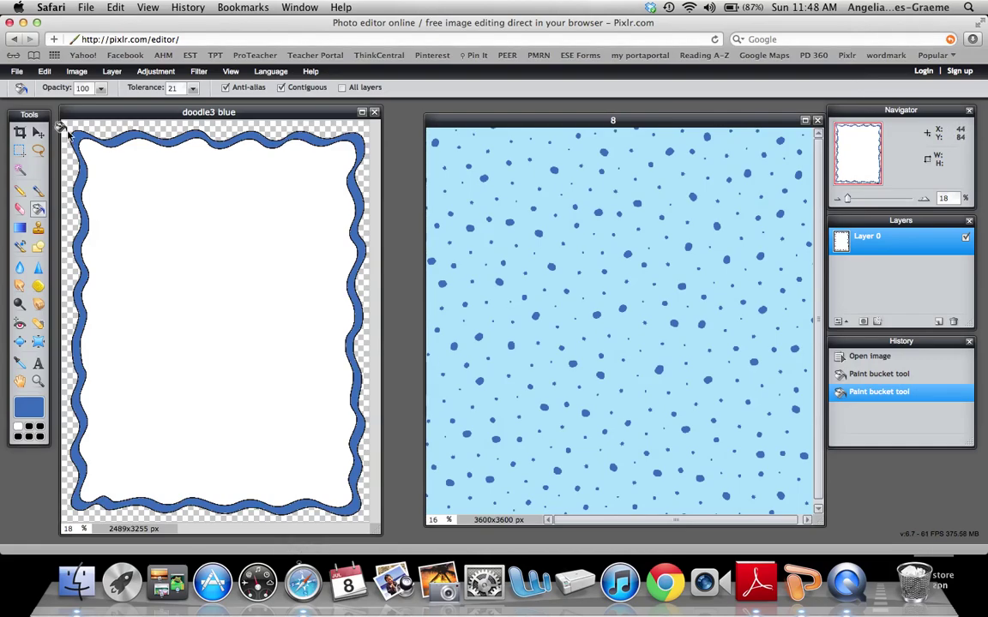
click(20, 73)
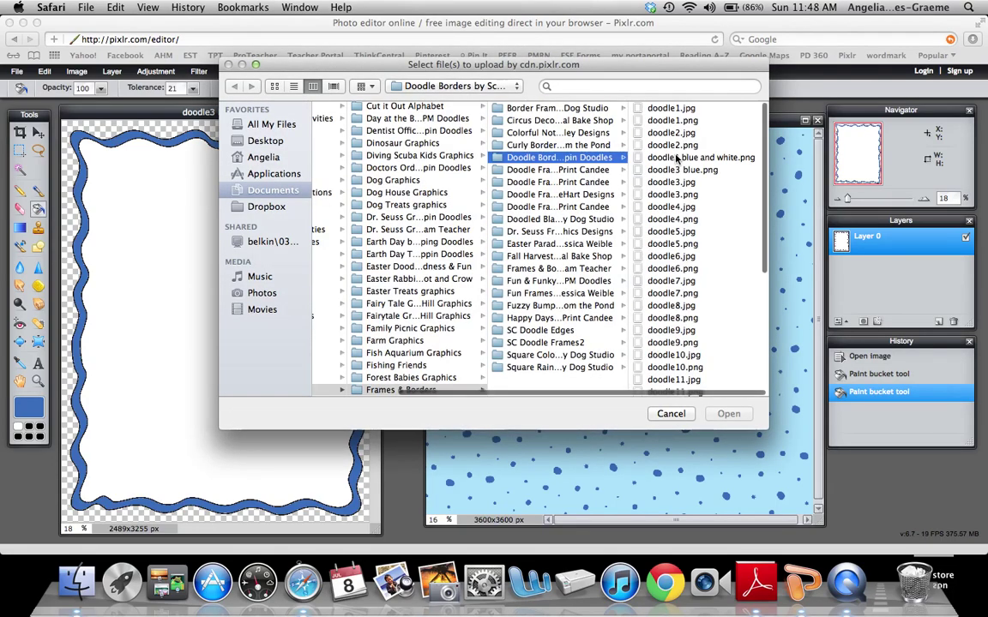
scroll(675, 157, down, 5)
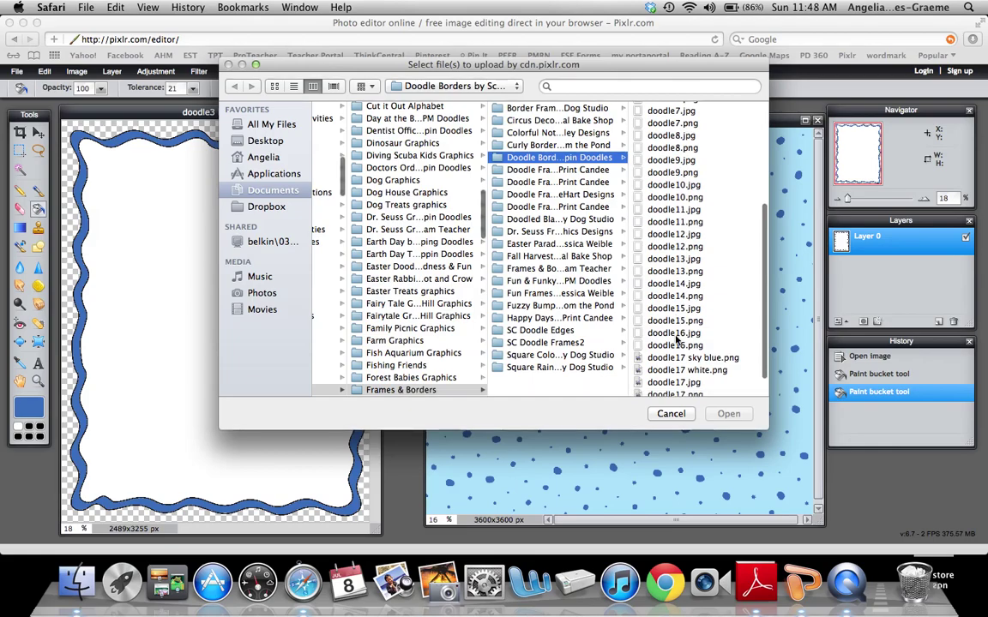
click(674, 242)
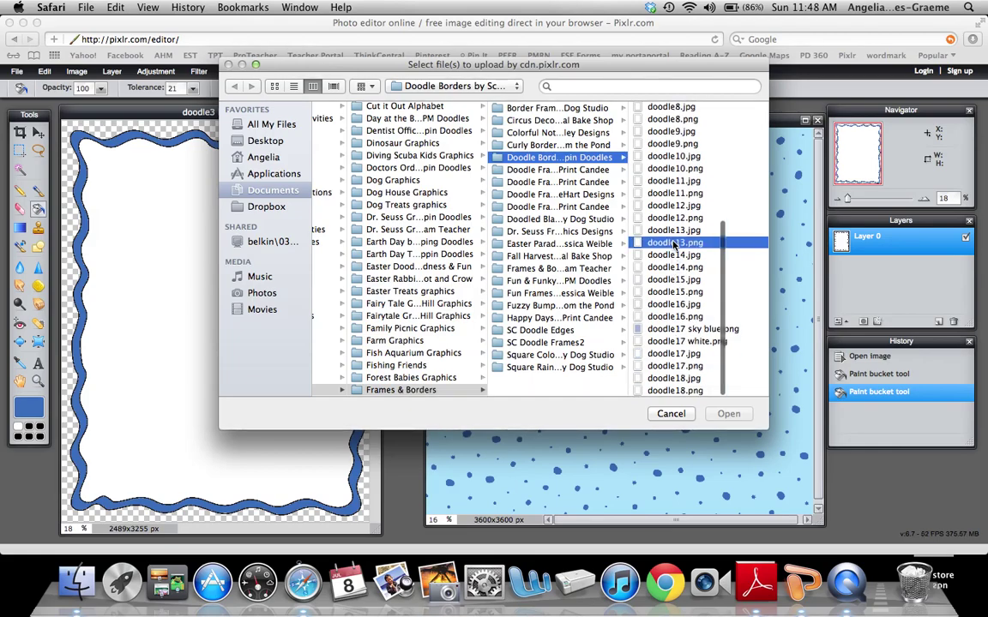
click(730, 413)
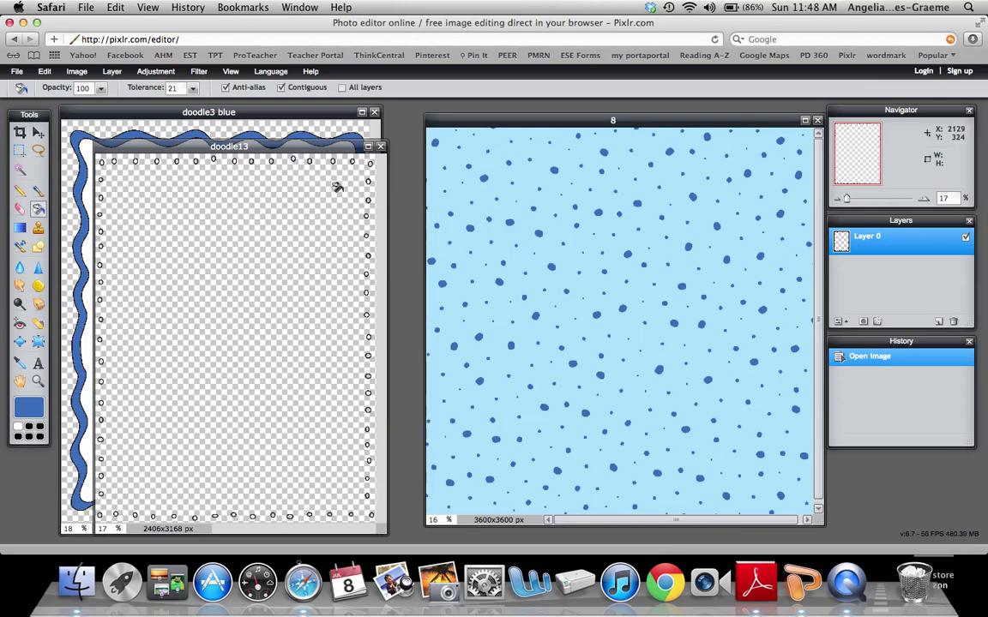
Step: Test a blue Paint Bucket fill on the doodle13 canvas, then close it without saving
click(258, 233)
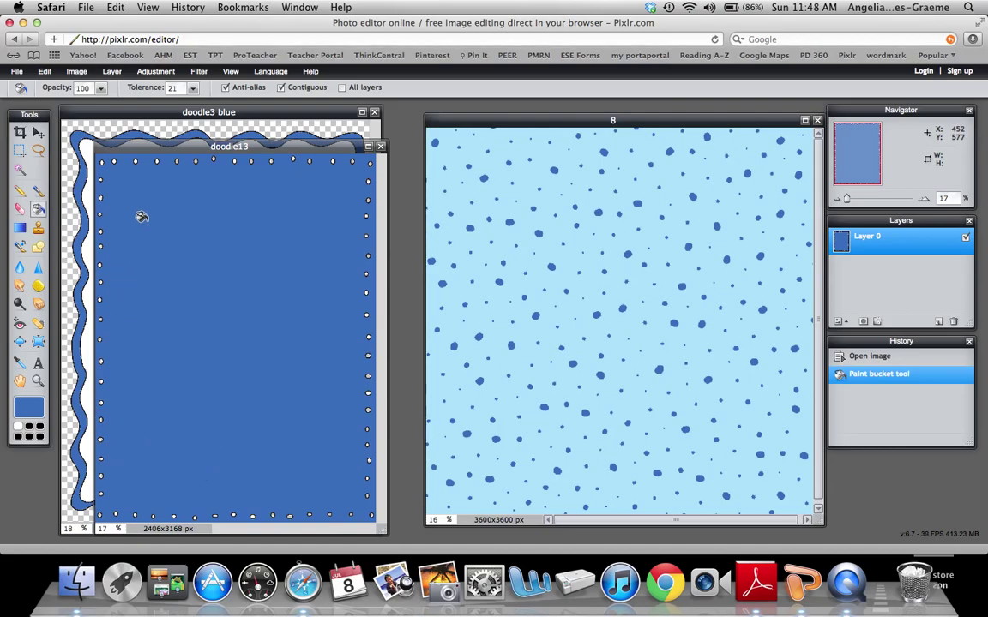
click(380, 147)
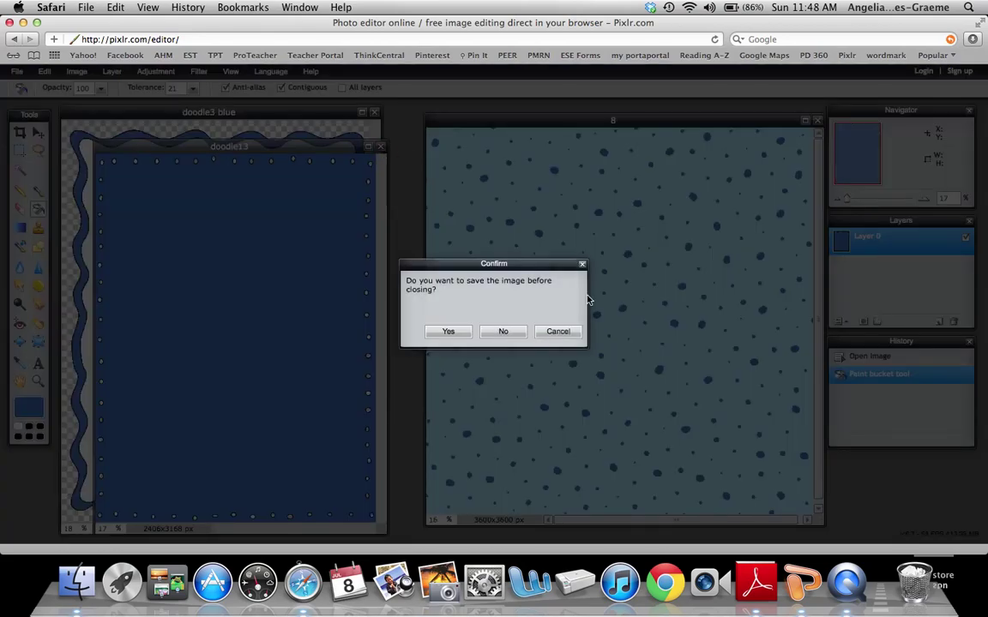
click(514, 338)
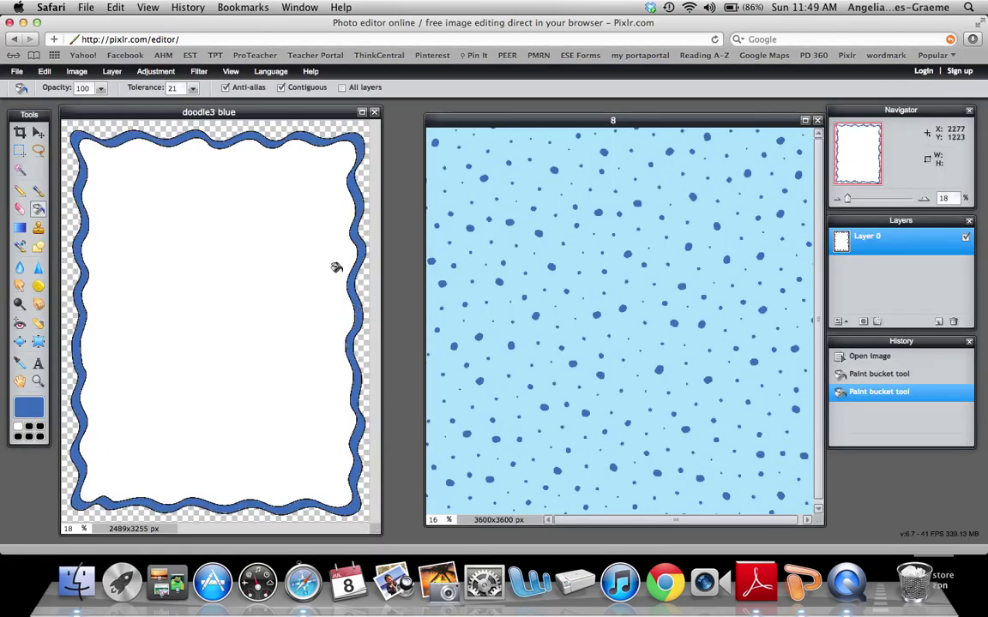